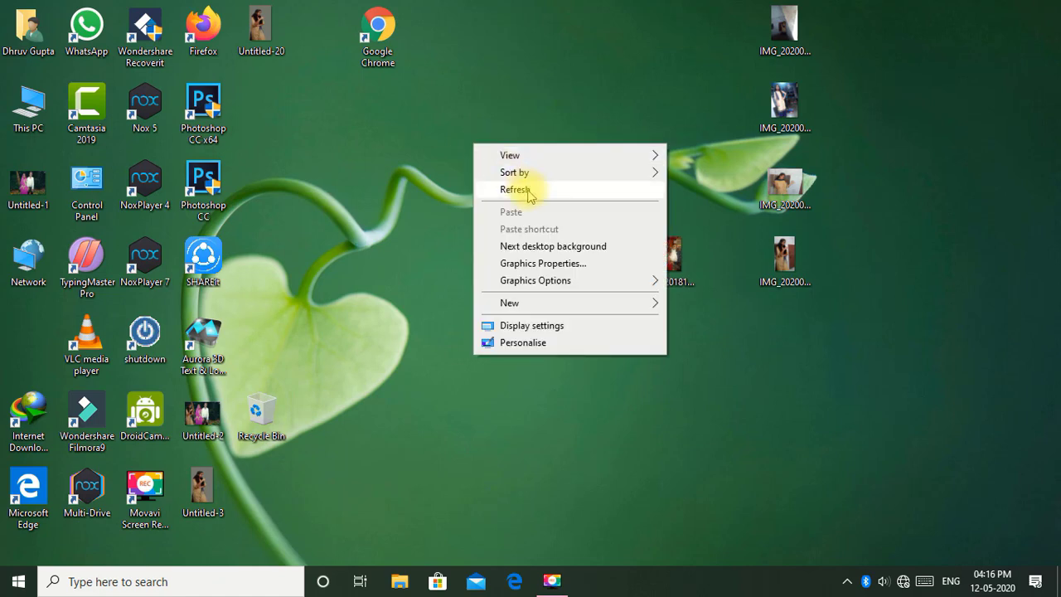
click(530, 191)
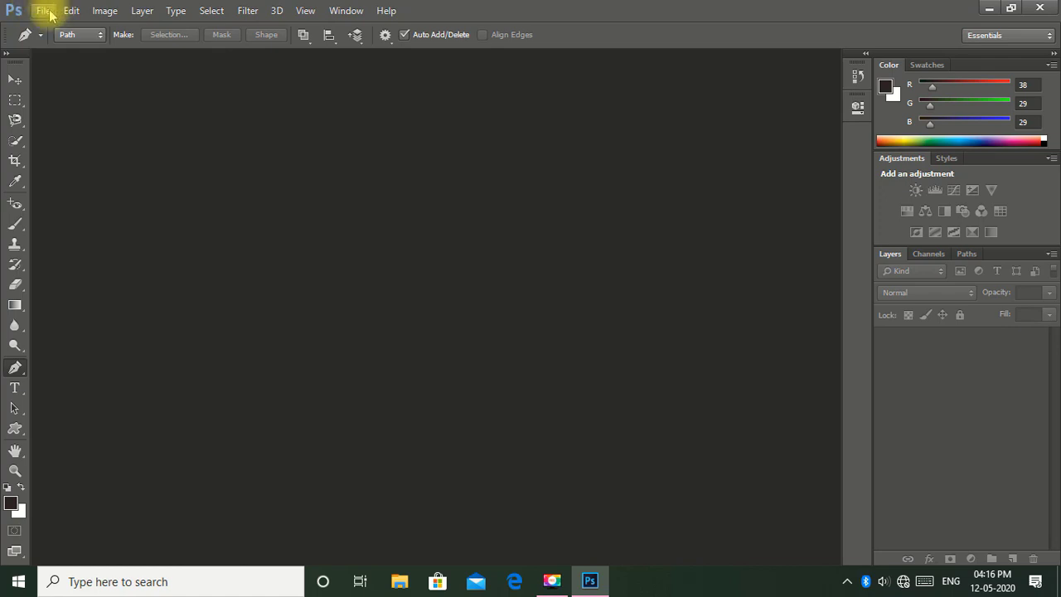
Open the Ganesha image 1.jp from the Saved Pictures folder inside Pictures.
click(46, 12)
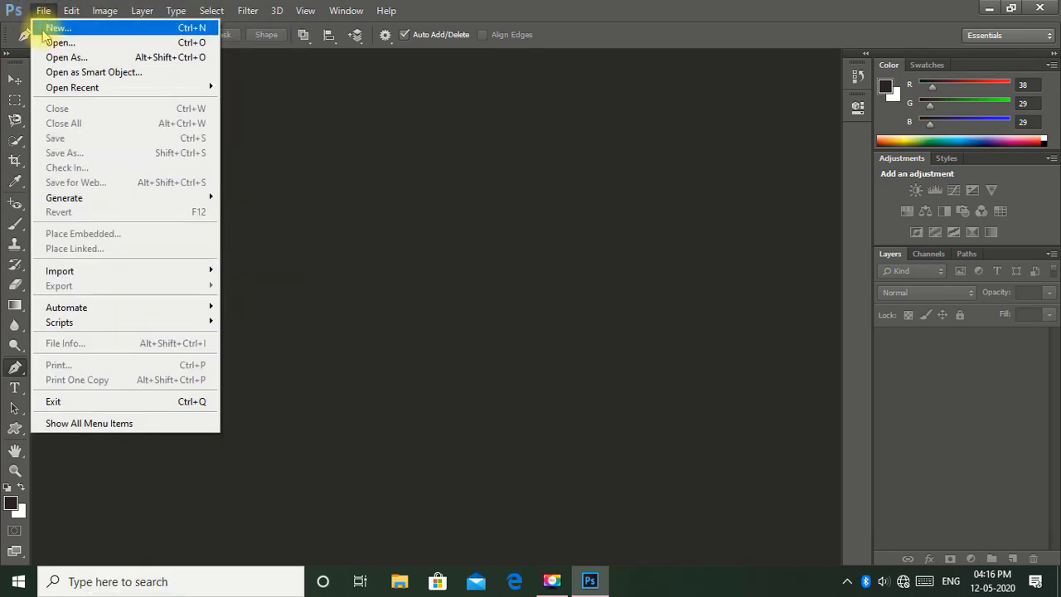
click(50, 42)
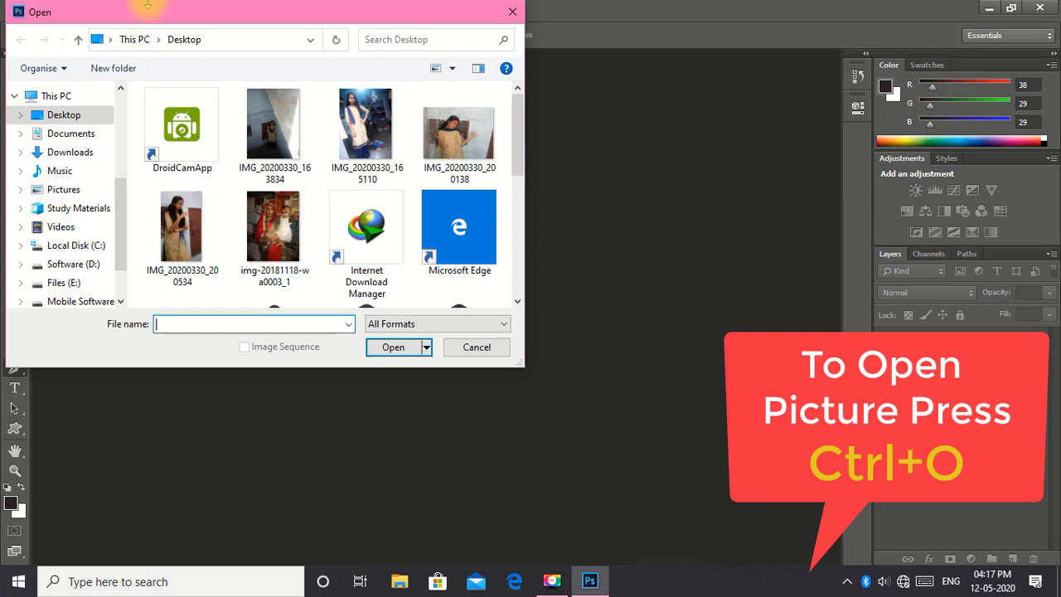
drag(159, 11, 238, 36)
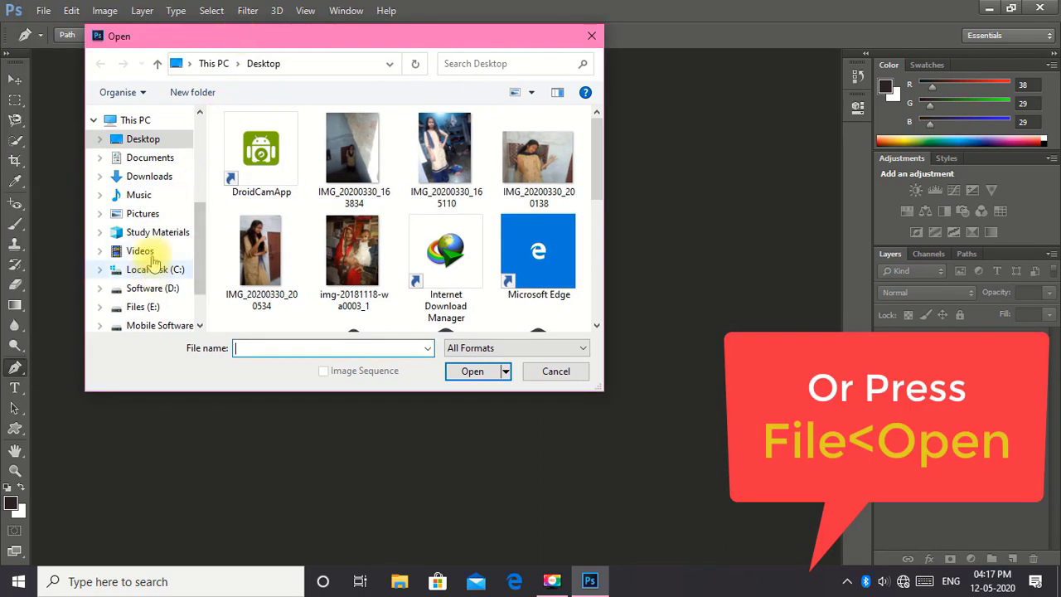
scroll(351, 241, down, 2)
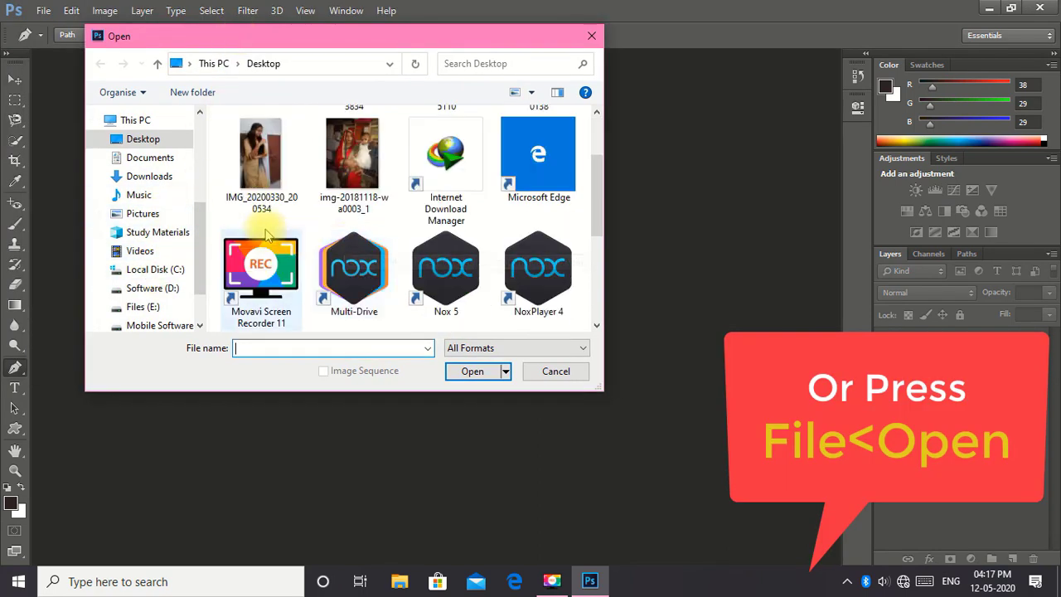
click(144, 214)
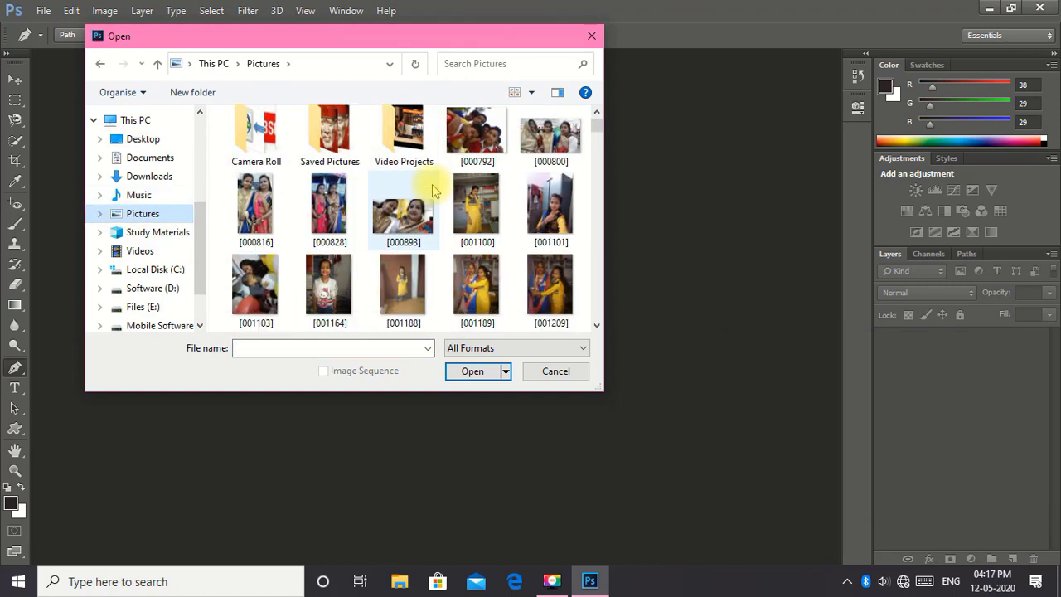
double_click(308, 153)
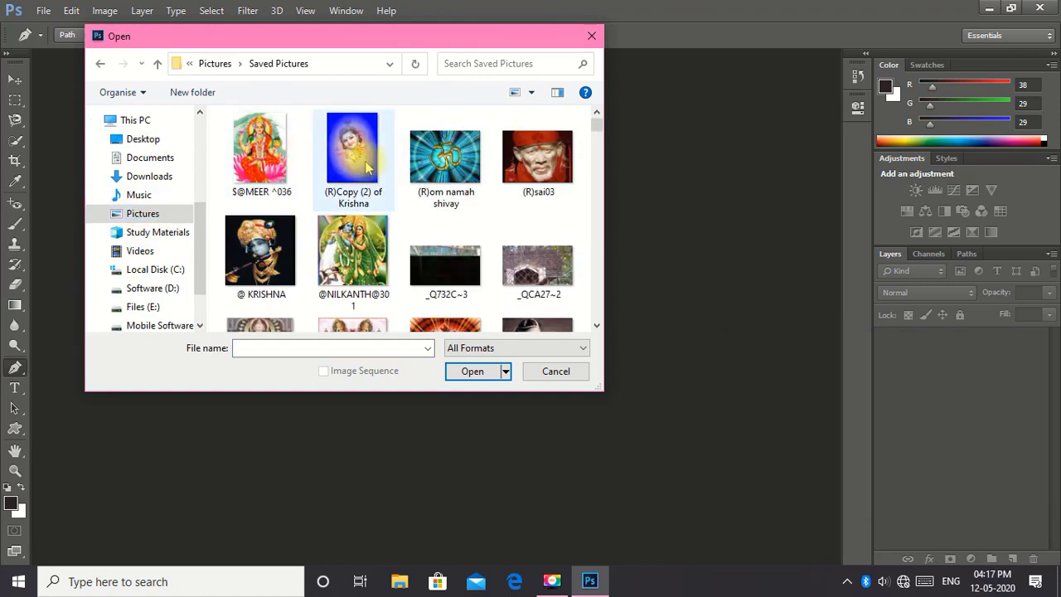
scroll(431, 182, down, 2)
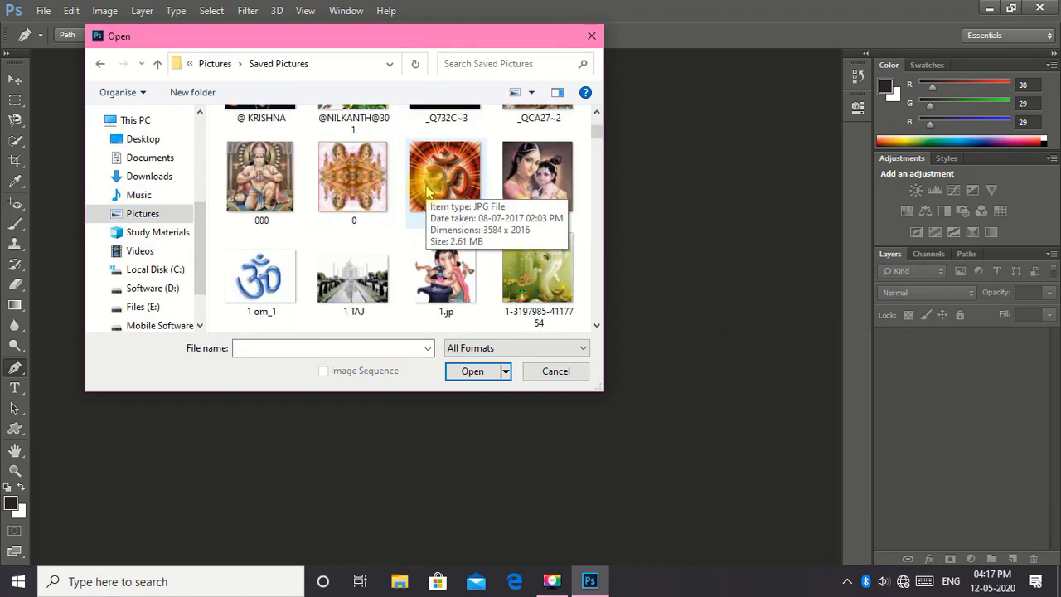
scroll(427, 191, down, 5)
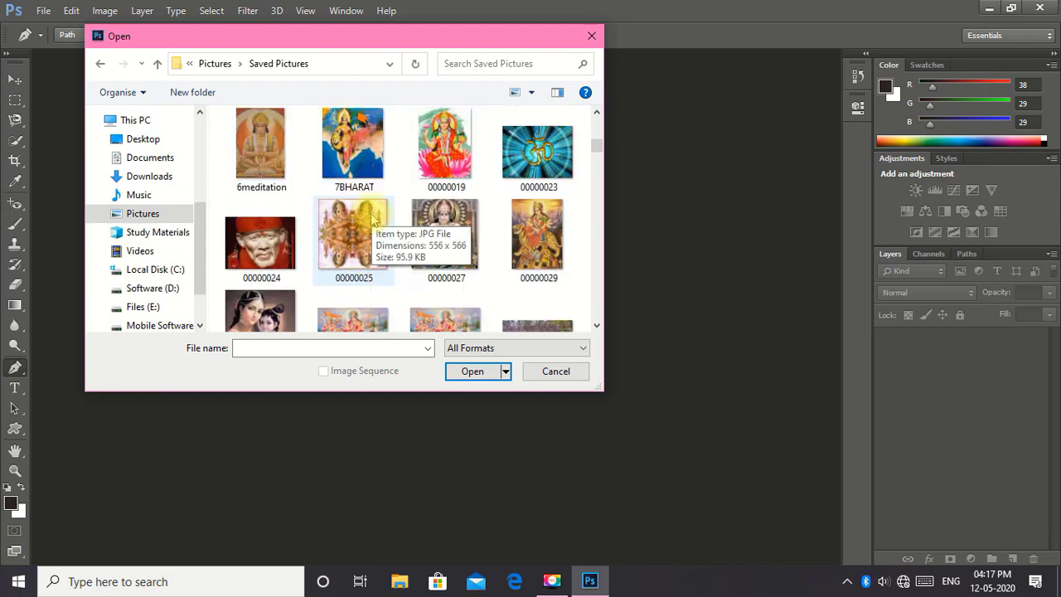
scroll(371, 224, up, 4)
scroll(372, 248, down, 5)
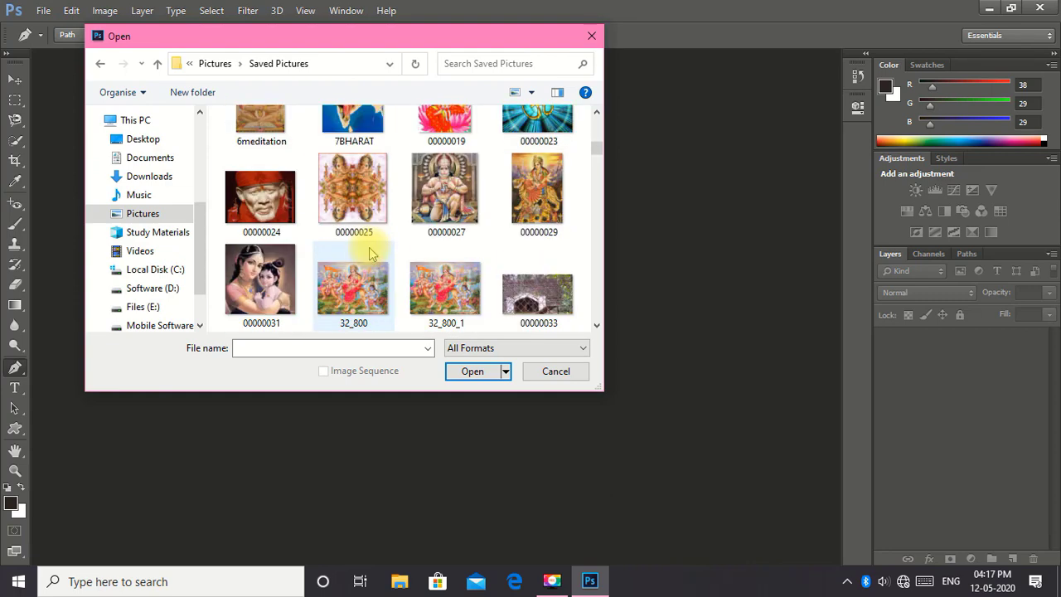
scroll(398, 224, up, 3)
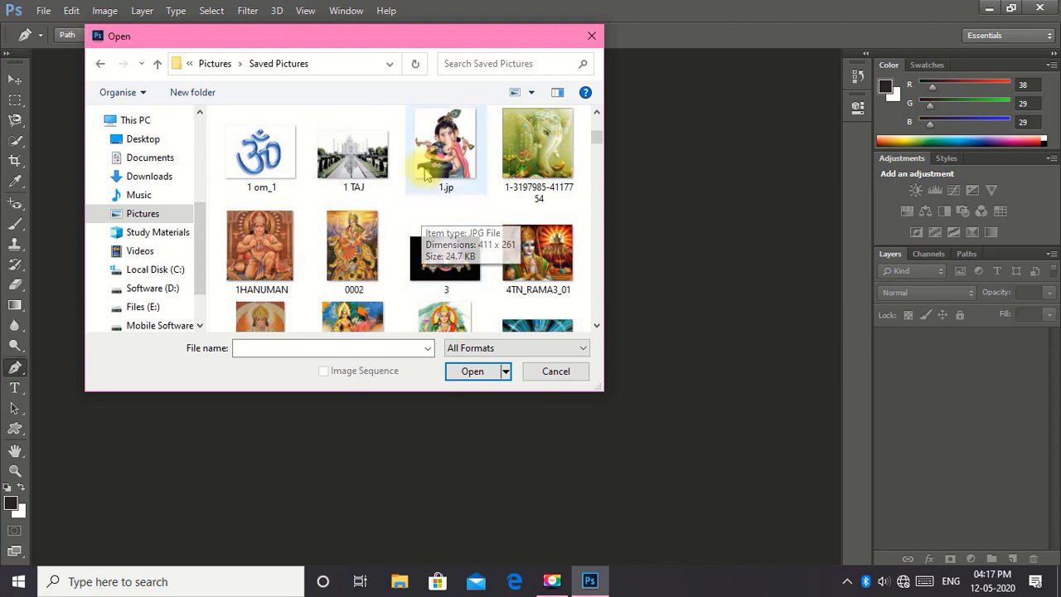
double_click(431, 166)
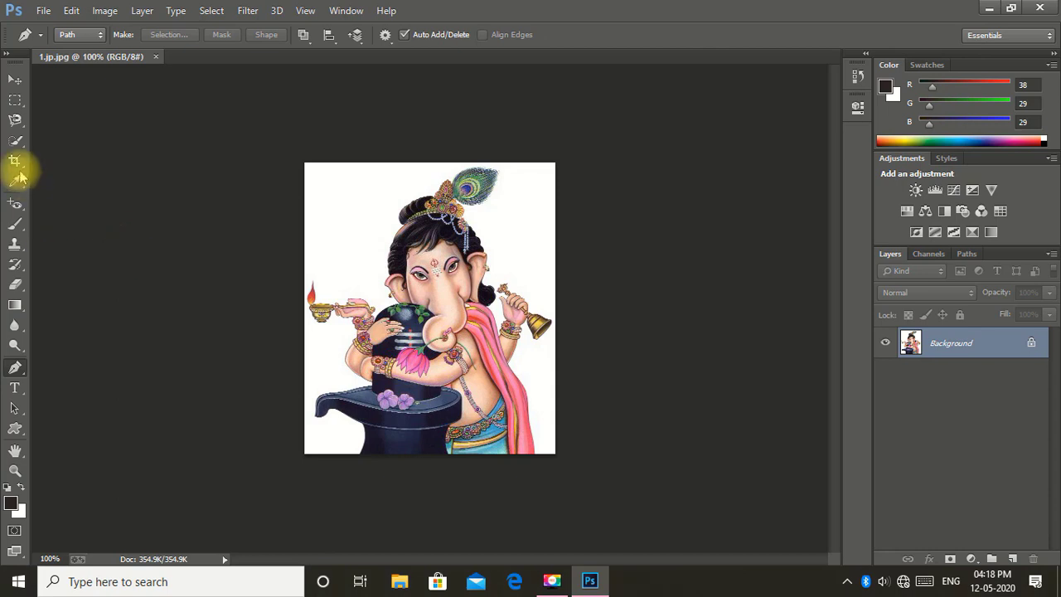
Draw a freehand Lasso selection around the oil lamp and the white area beside the figure, and deselect it.
click(14, 119)
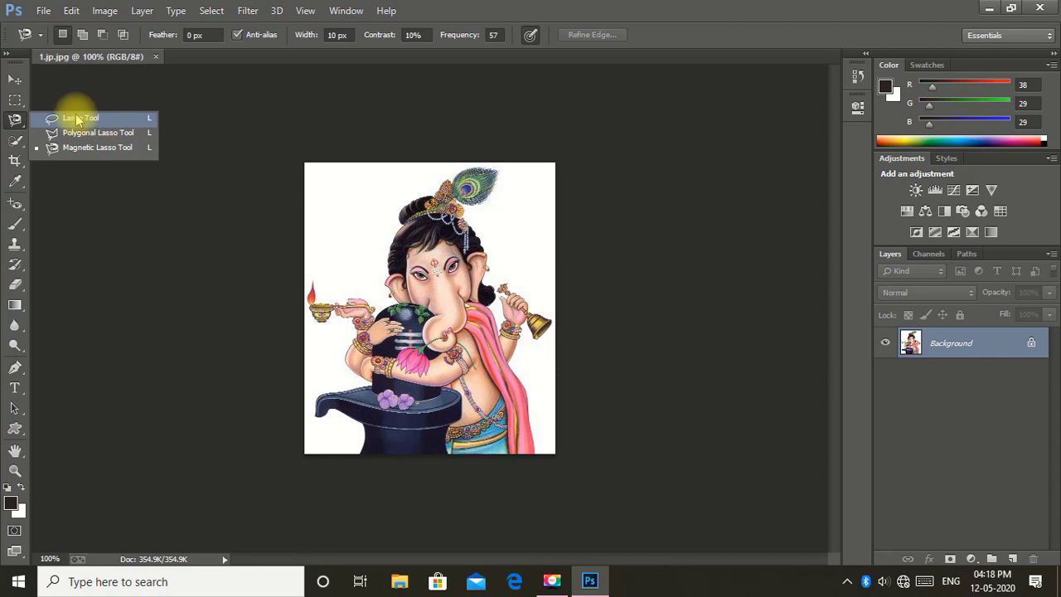
click(135, 119)
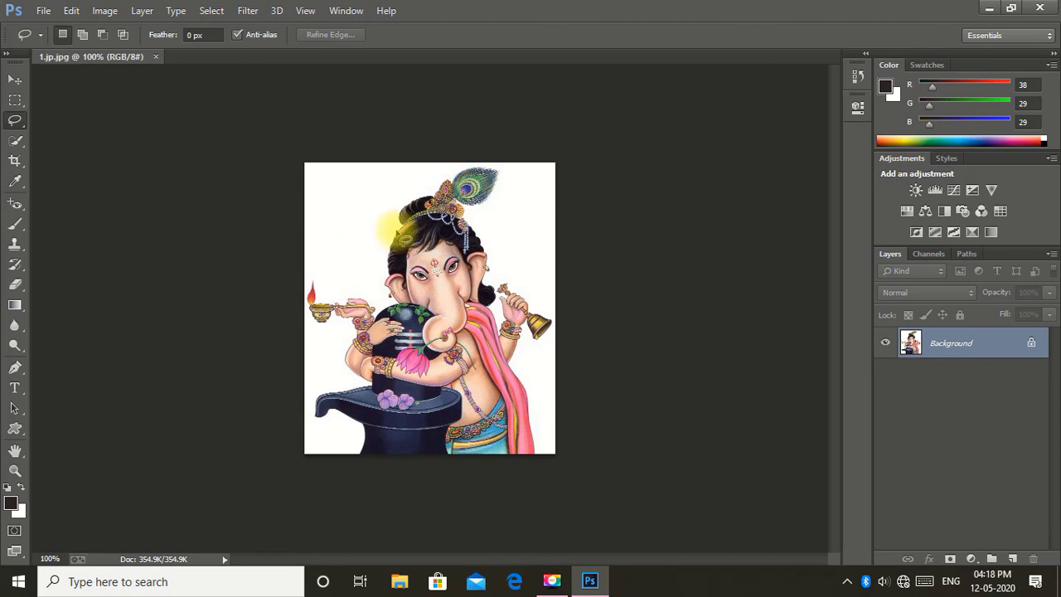
mouse_move(396, 226)
mouse_down()
mouse_move(385, 309)
mouse_move(309, 275)
mouse_move(301, 292)
mouse_move(297, 348)
mouse_move(316, 392)
mouse_move(303, 440)
mouse_move(336, 452)
mouse_up()
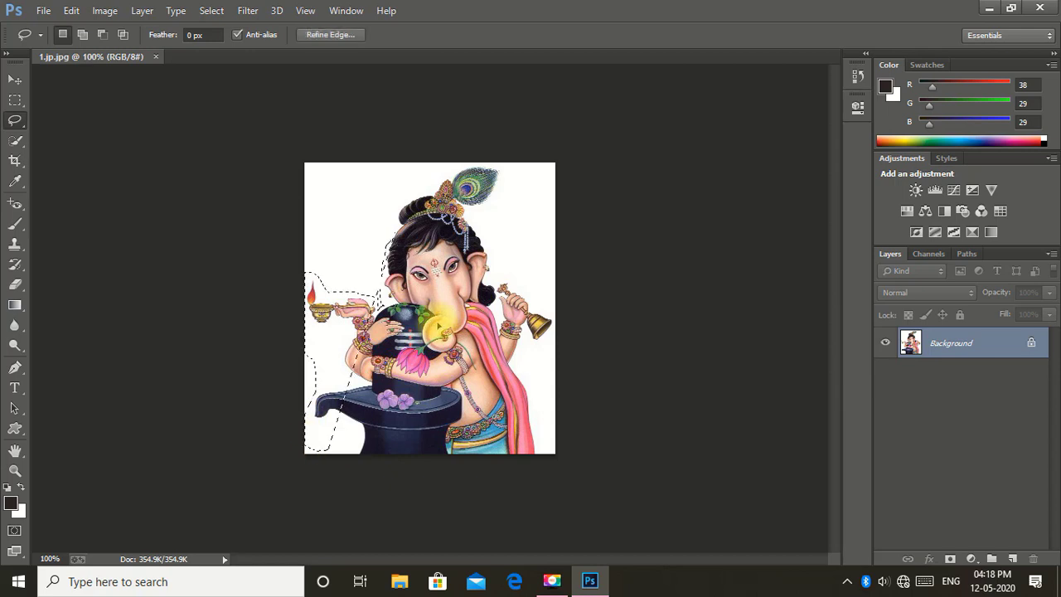
click(365, 328)
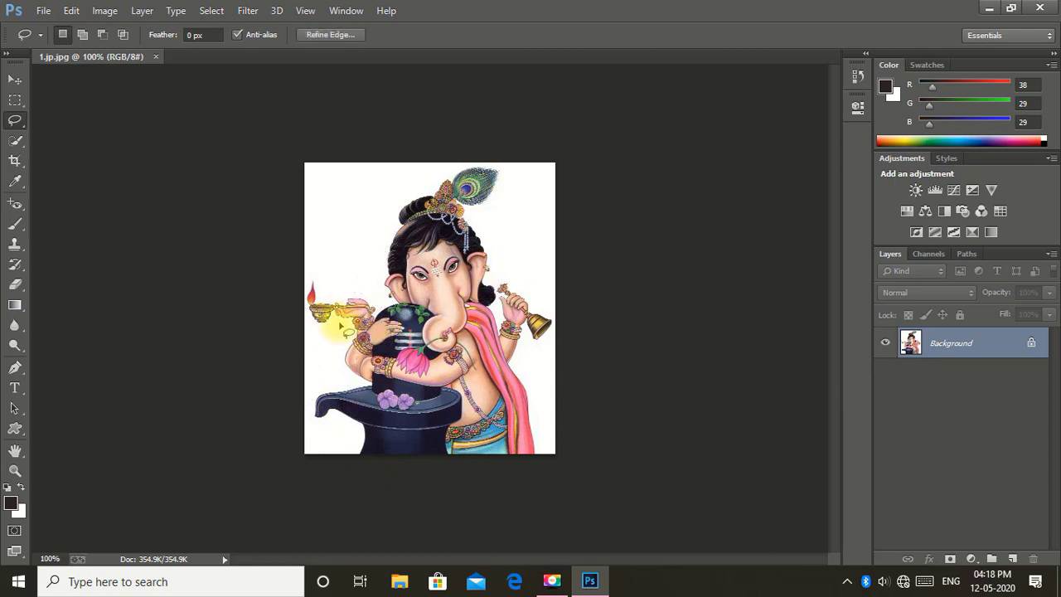
Draw a closed Polygonal Lasso selection over the white background between the oil lamp and the hair.
right_click(24, 125)
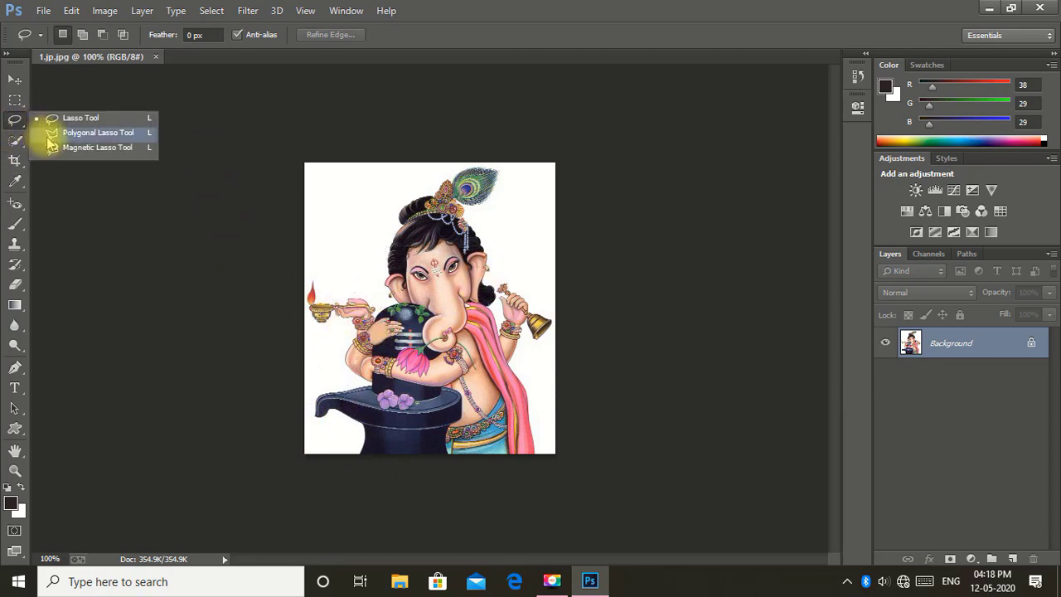
click(58, 137)
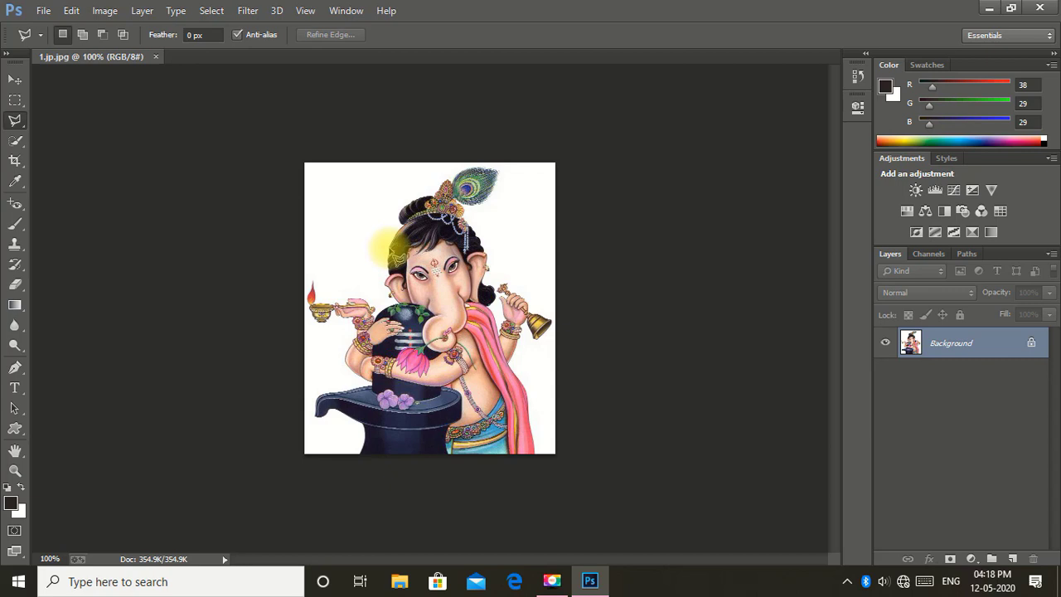
click(384, 265)
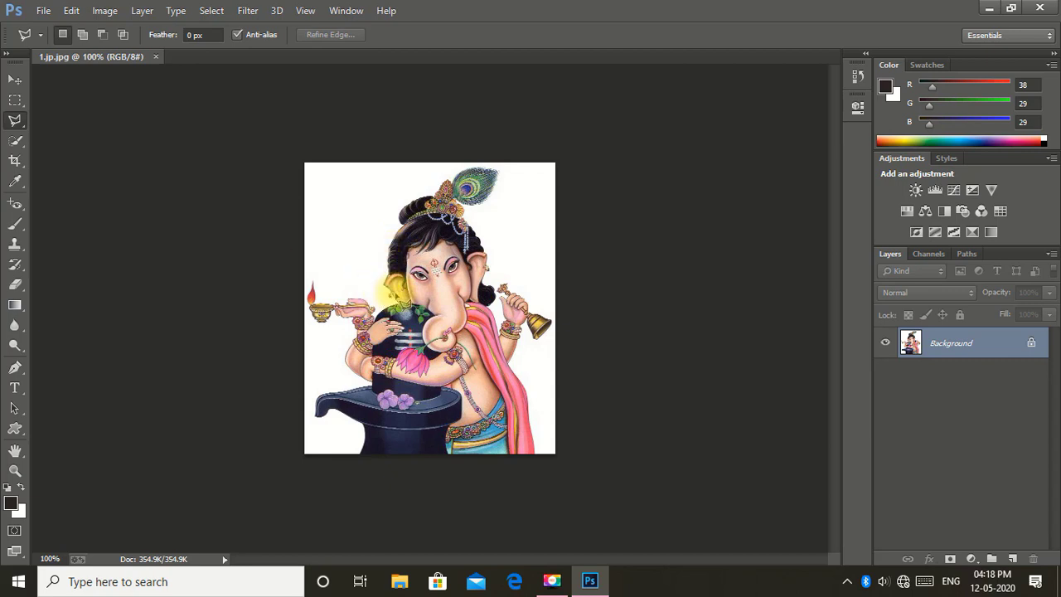
click(325, 271)
click(333, 238)
click(378, 235)
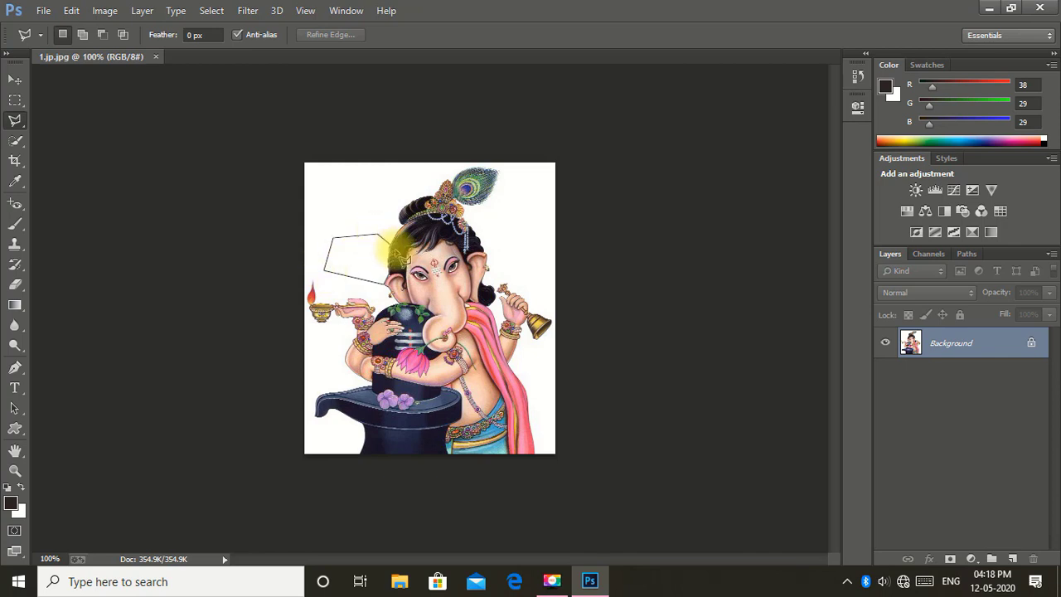
double_click(394, 249)
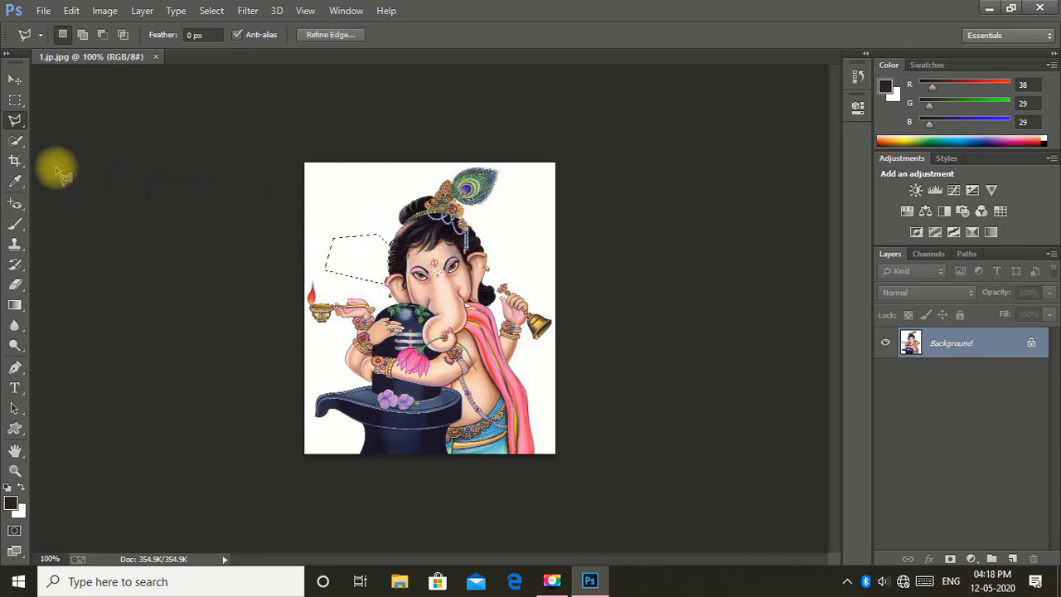
Try the Magnetic Lasso Tool on the white background and hair edge beside the head, and discard the selections.
right_click(24, 122)
click(76, 147)
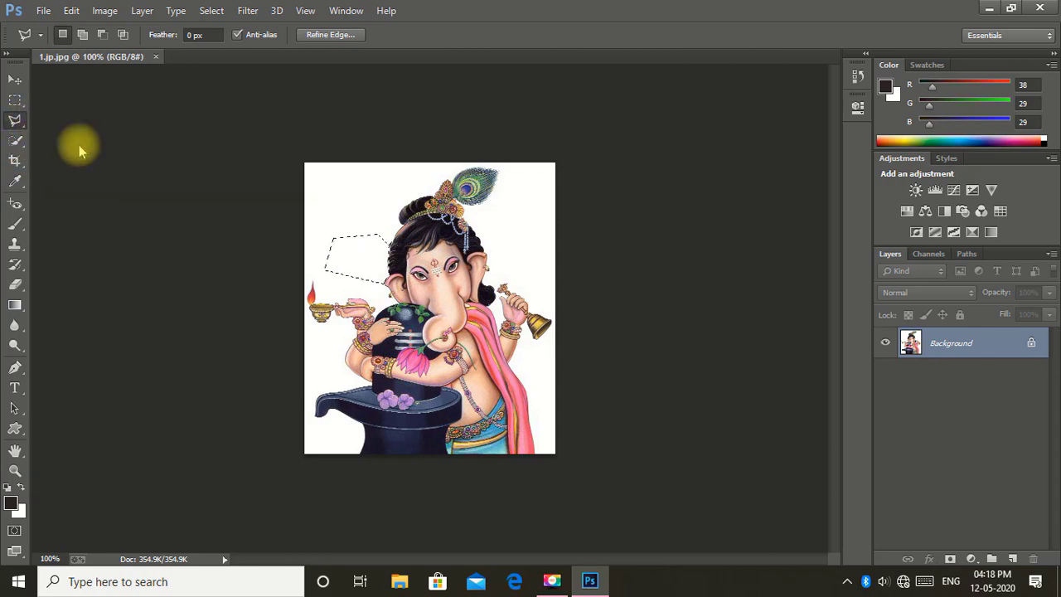
click(377, 208)
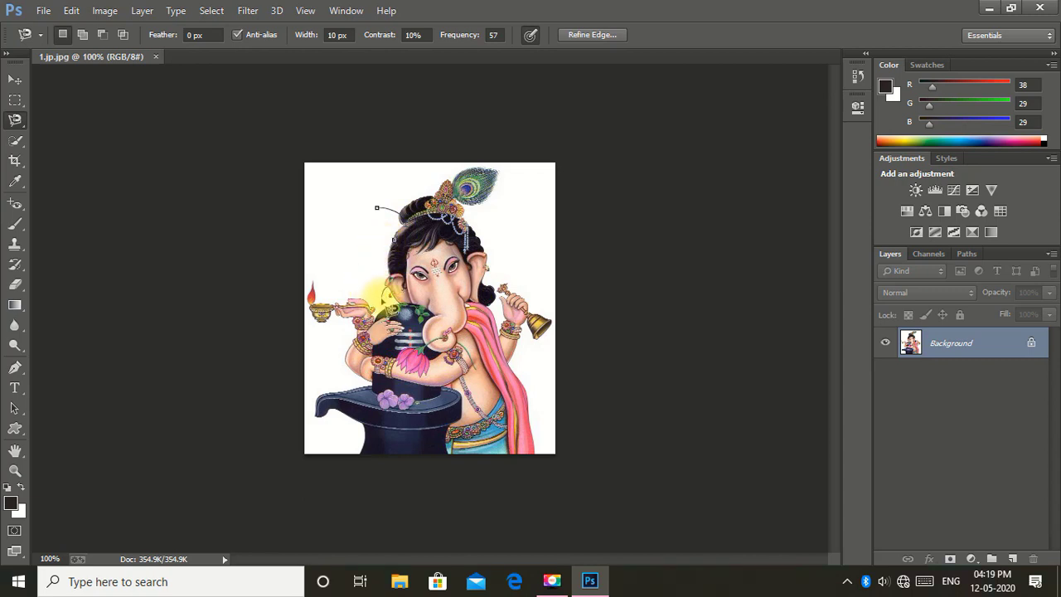
double_click(378, 288)
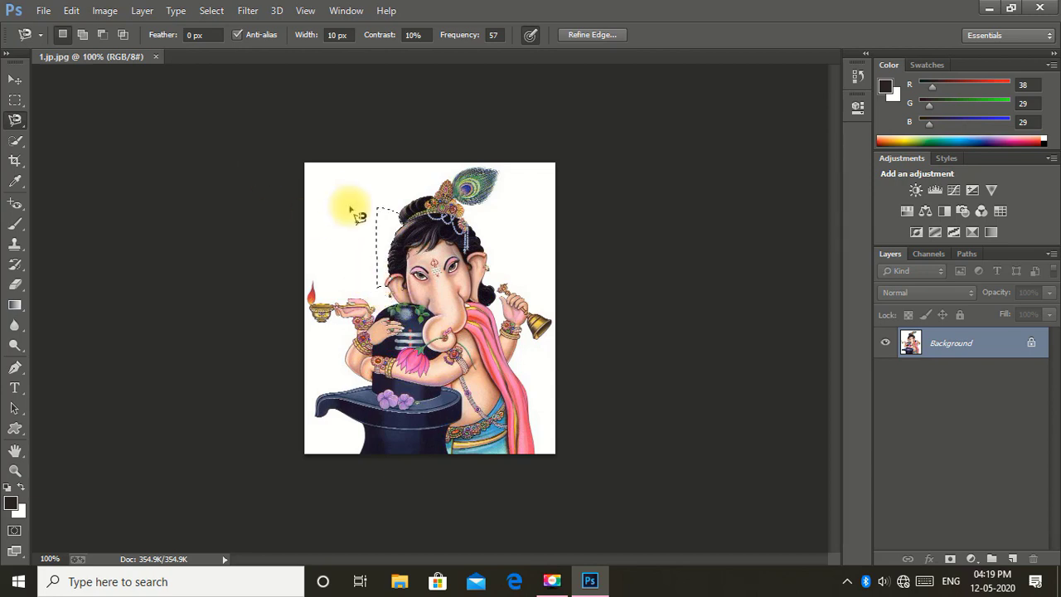
click(350, 206)
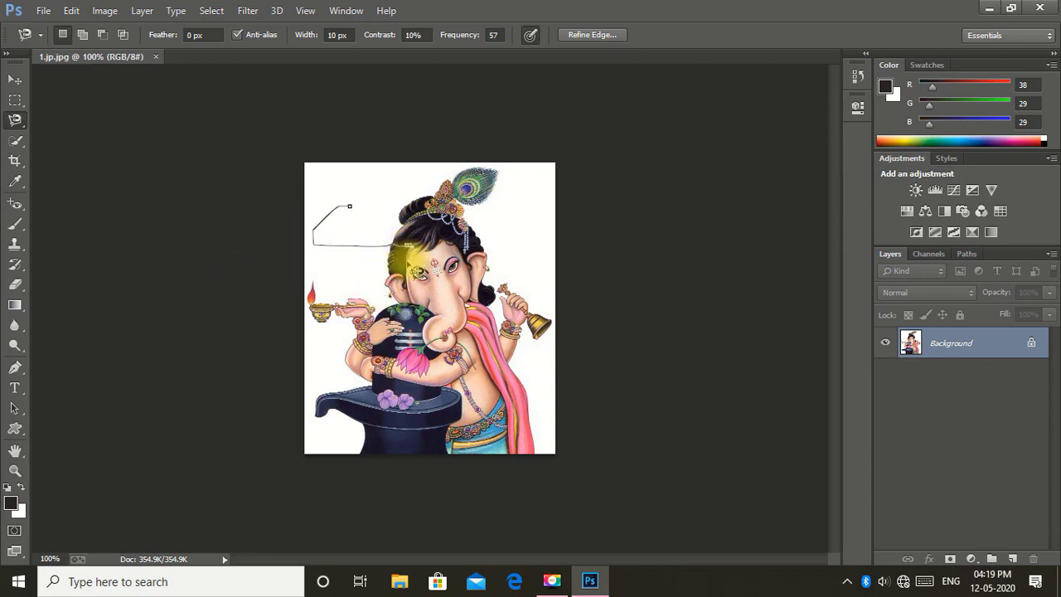
click(346, 272)
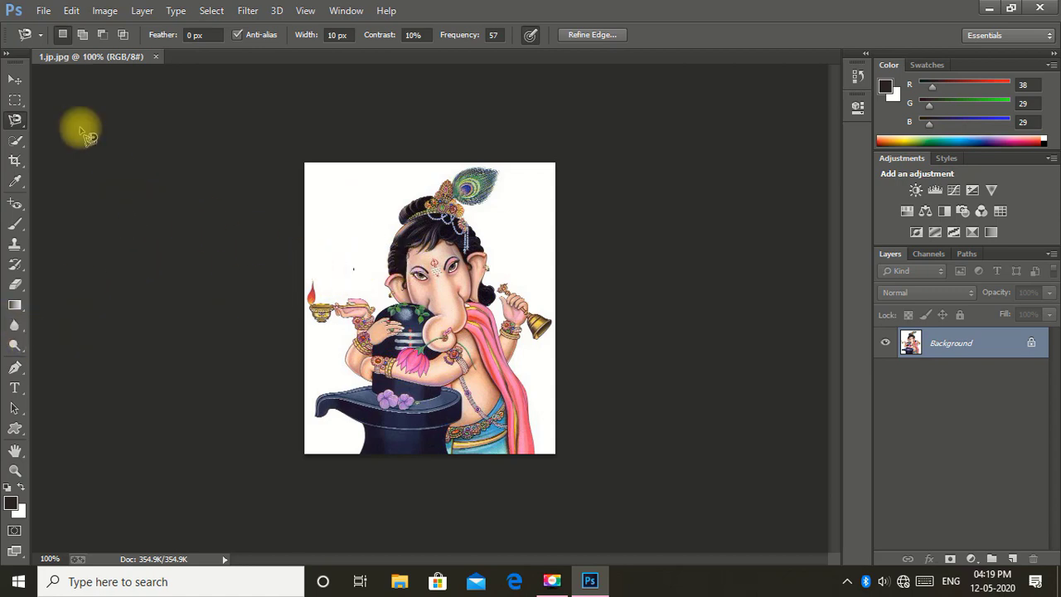
click(15, 99)
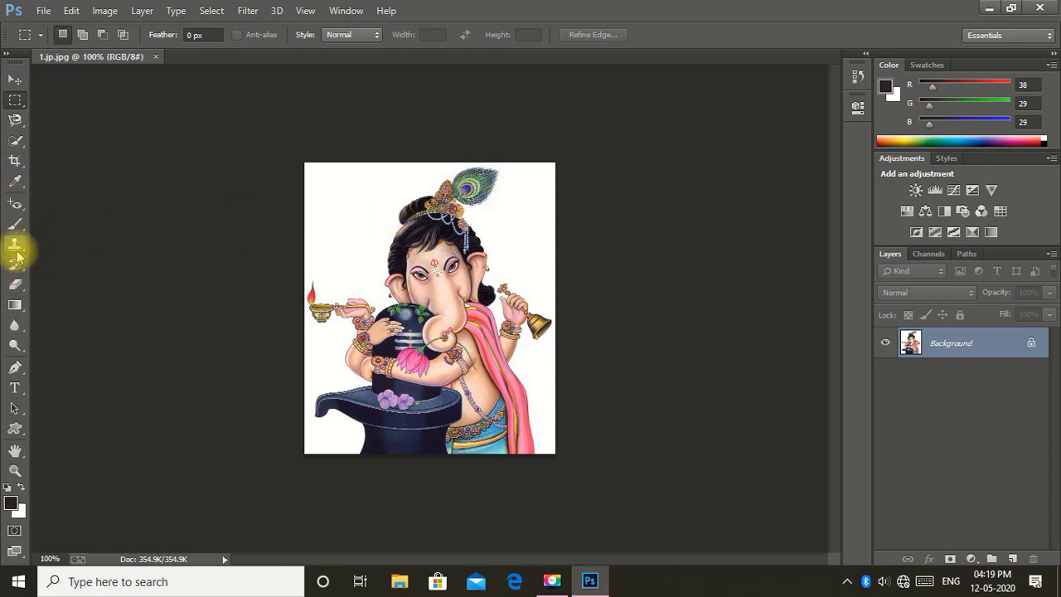
Start a Pen tool path at the hair bun beside the crown and trace it down the hair edge to the ear with the earring.
click(15, 368)
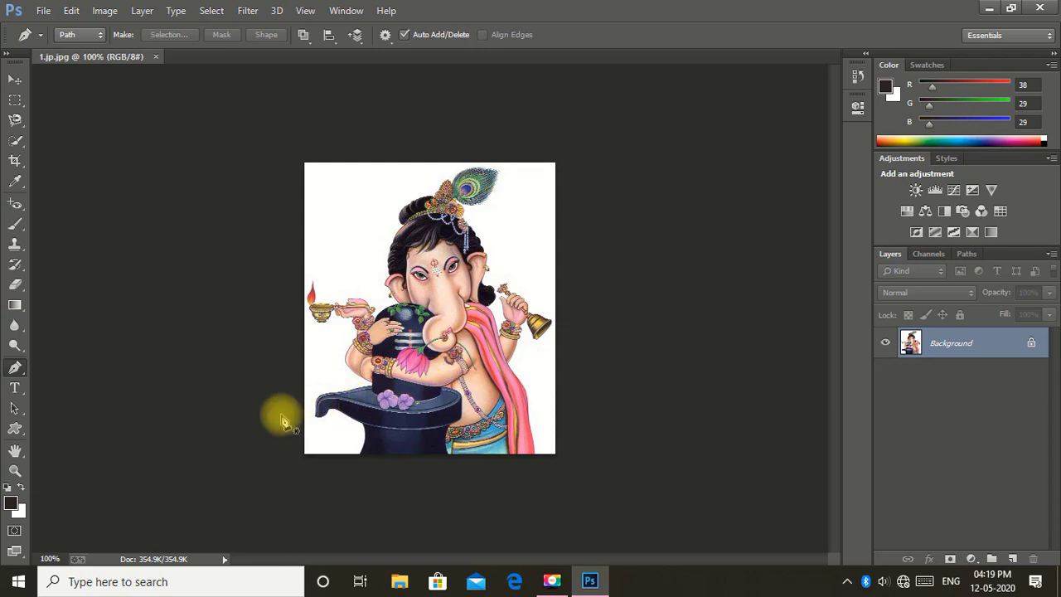
scroll(249, 421, down, 1)
scroll(232, 426, up, 3)
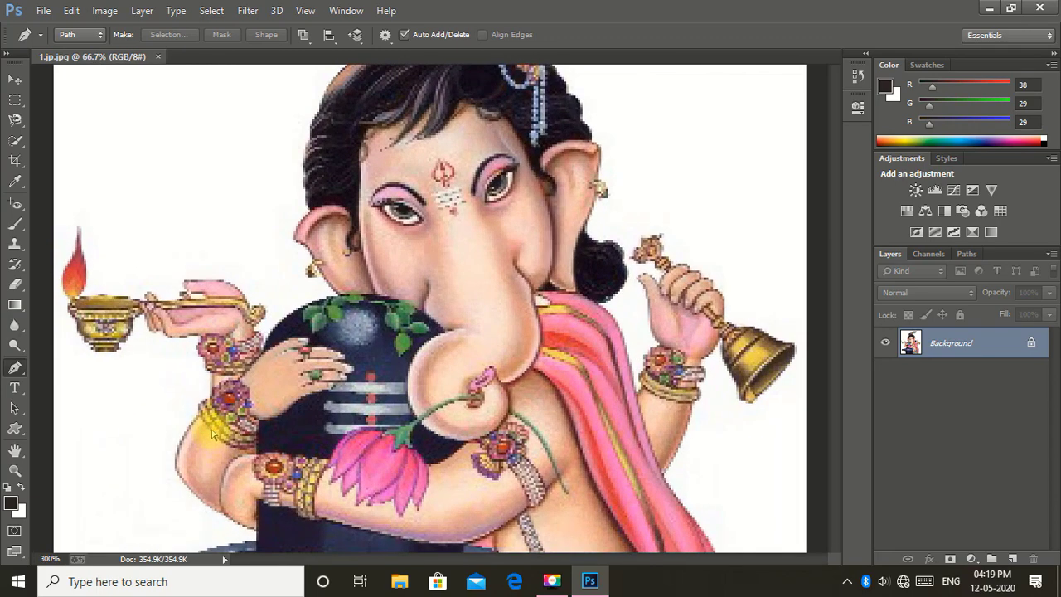
scroll(193, 437, up, 1)
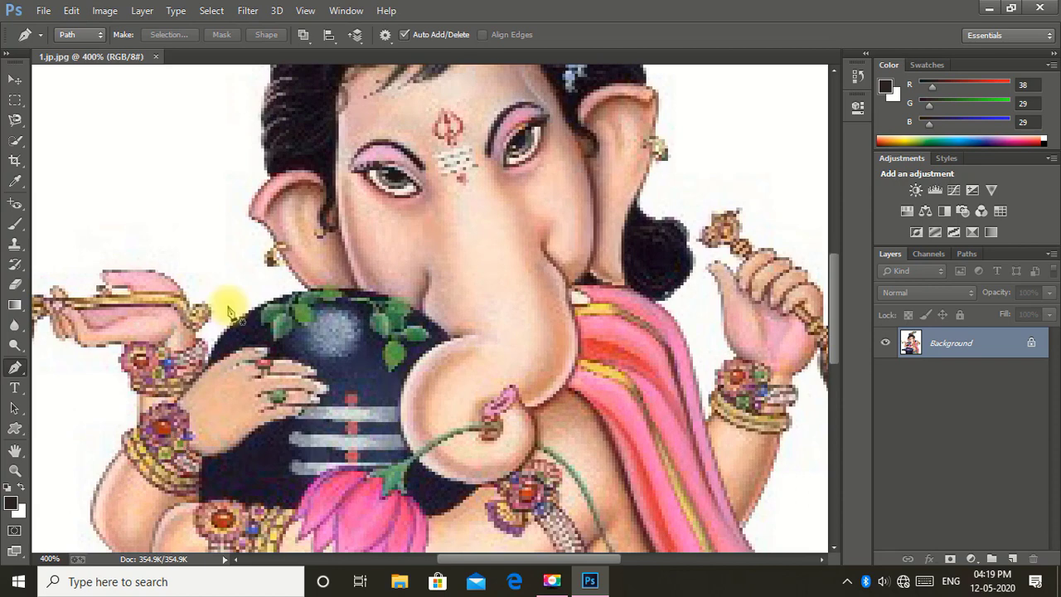
scroll(263, 331, up, 3)
scroll(262, 333, up, 5)
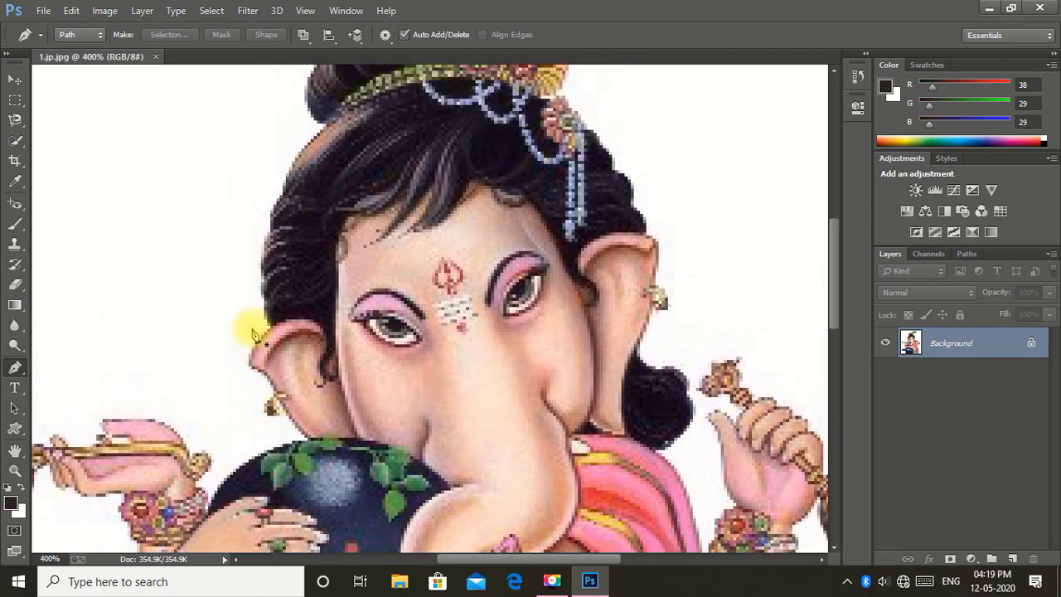
scroll(222, 351, up, 3)
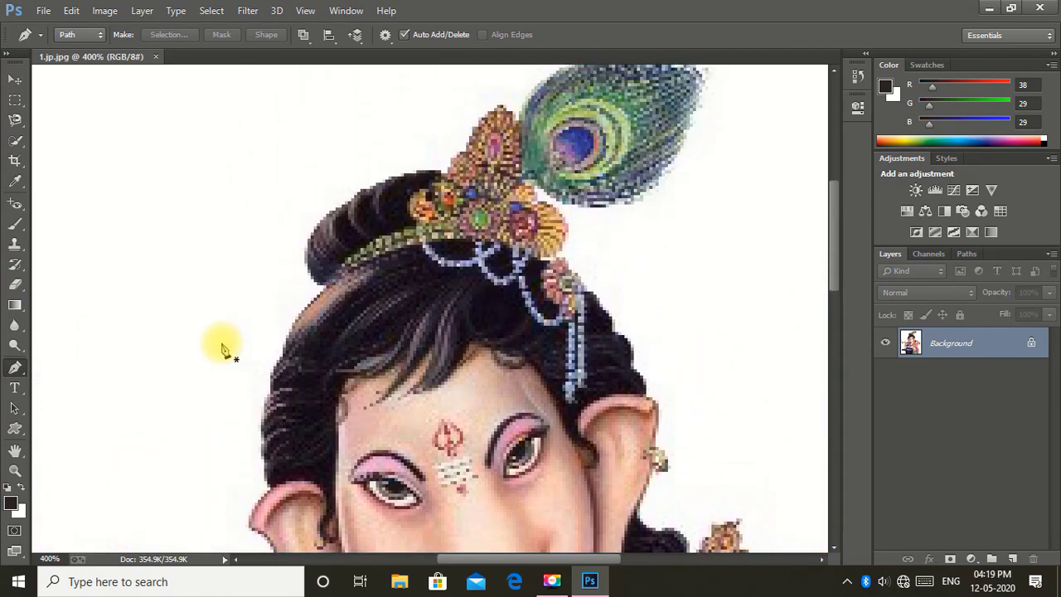
scroll(166, 377, up, 2)
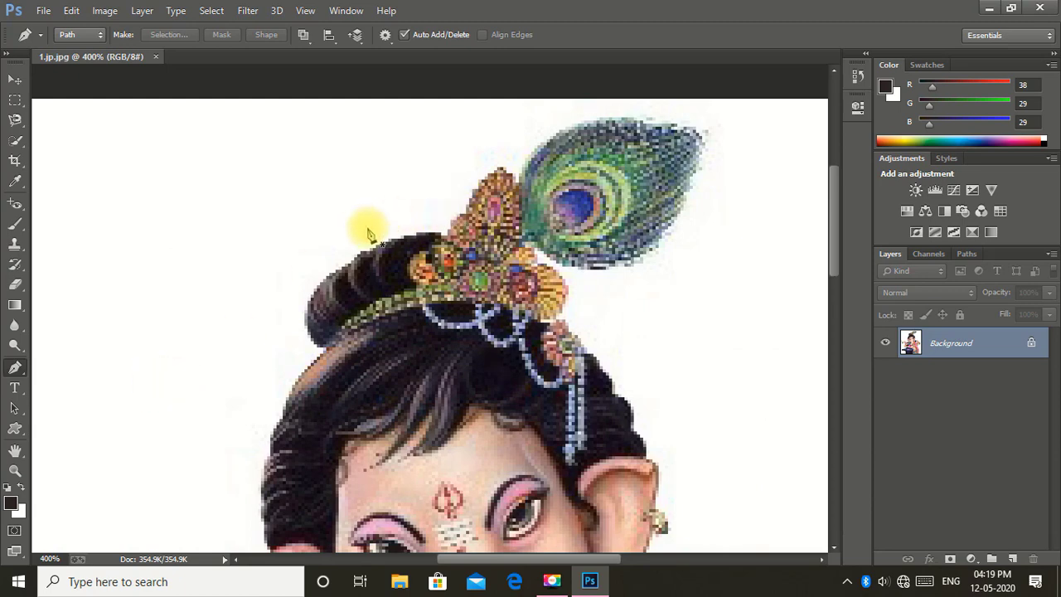
click(426, 240)
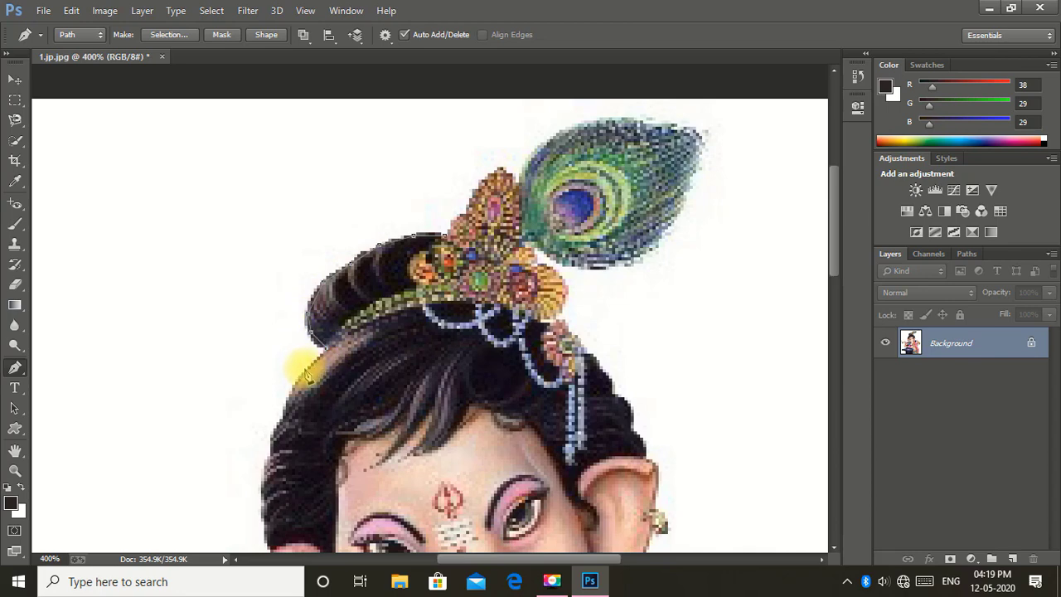
scroll(305, 377, down, 3)
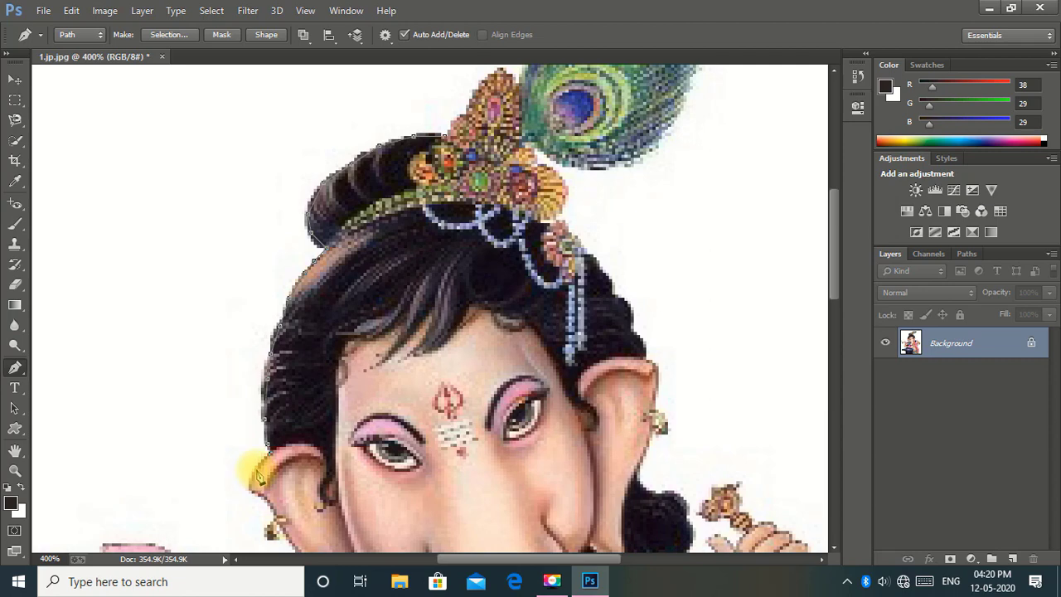
scroll(398, 373, down, 5)
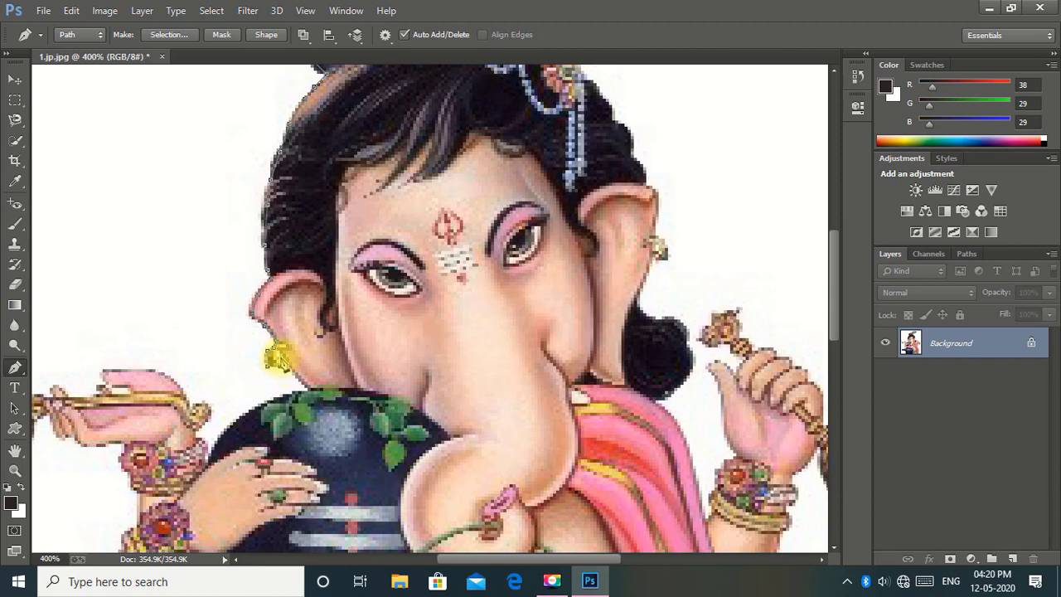
Continue the path around the earring, the black lingam and the lamp-holding hand, tracing the rest of the figure's outline until it closes.
click(268, 363)
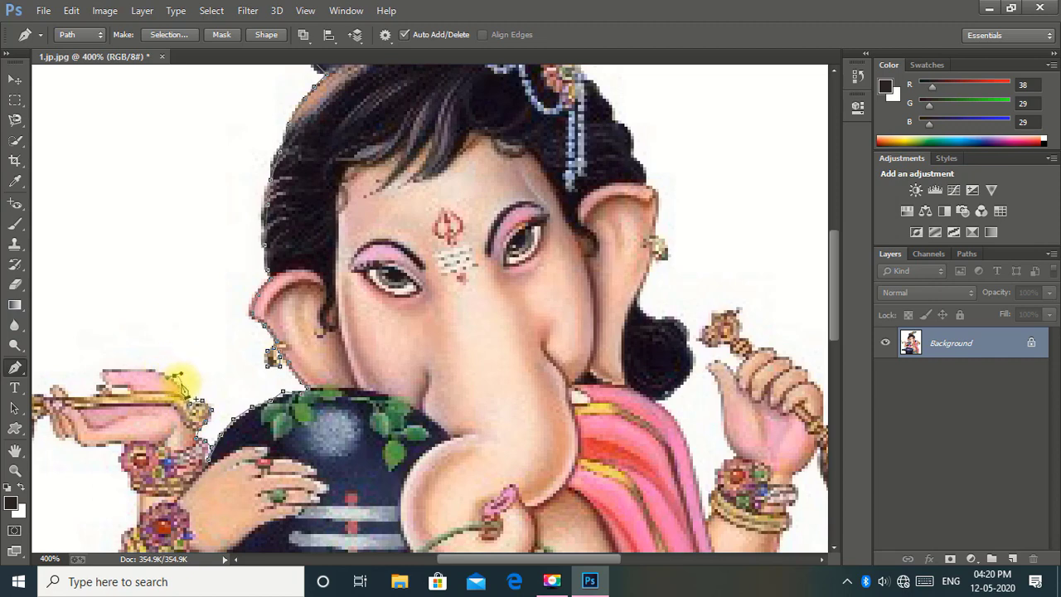
click(157, 371)
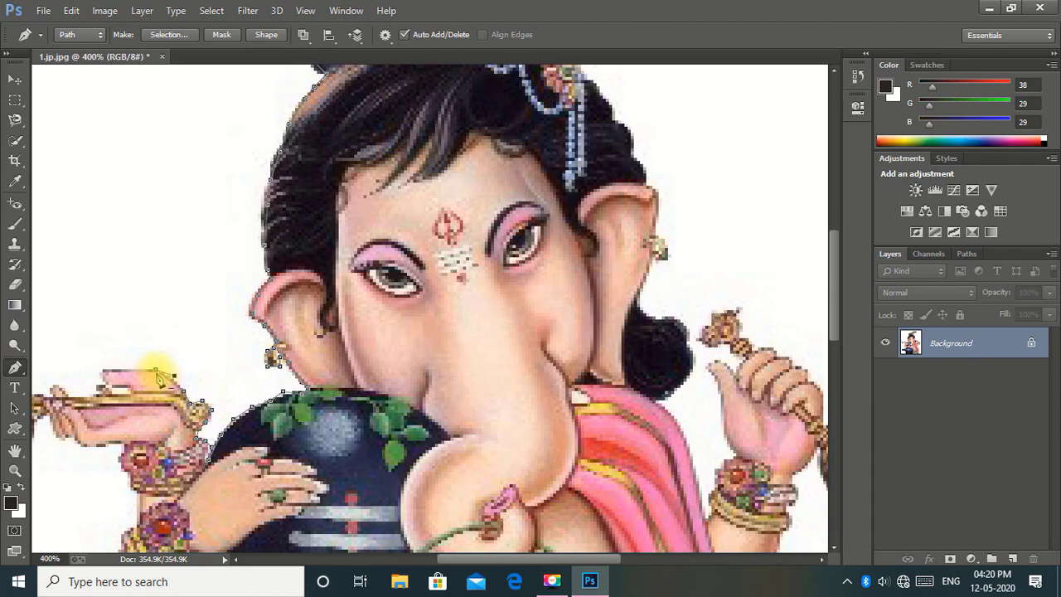
click(156, 370)
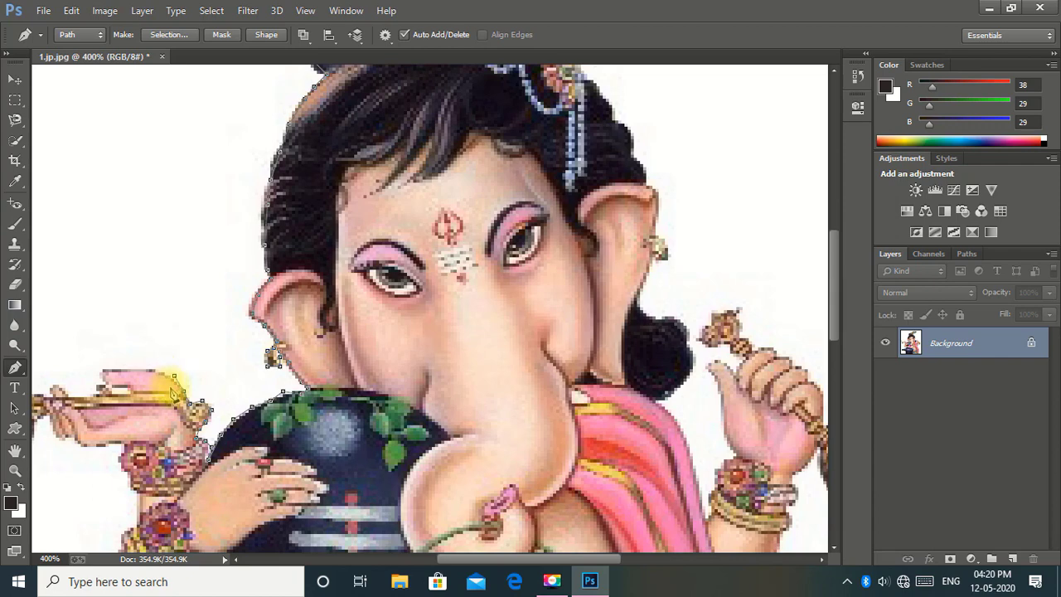
click(131, 370)
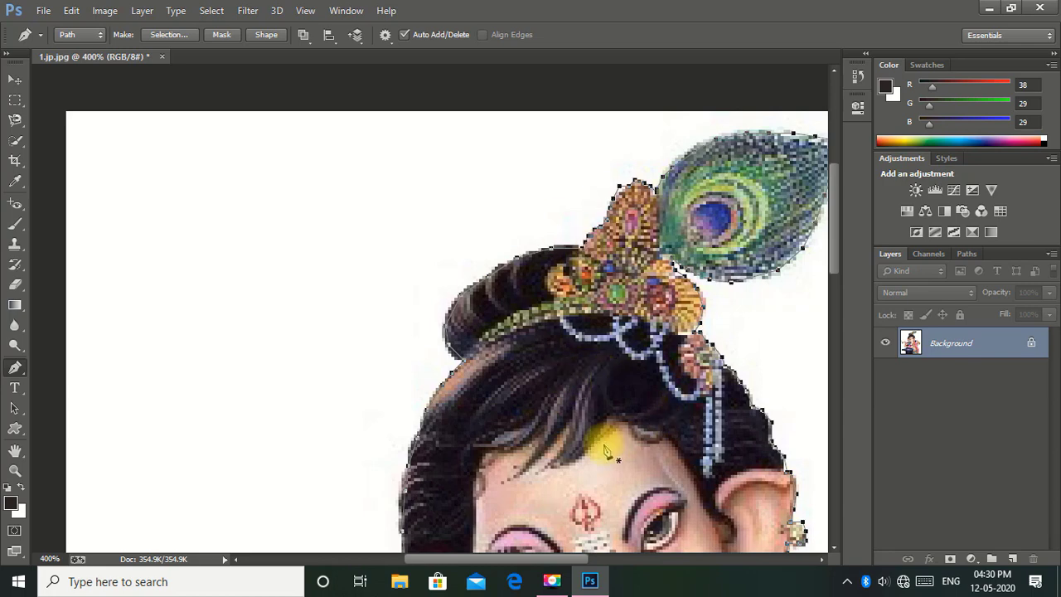
Convert the path around the figure into a new anti-aliased selection with a feather radius of 0 pixels.
scroll(579, 410, down, 3)
scroll(581, 406, down, 5)
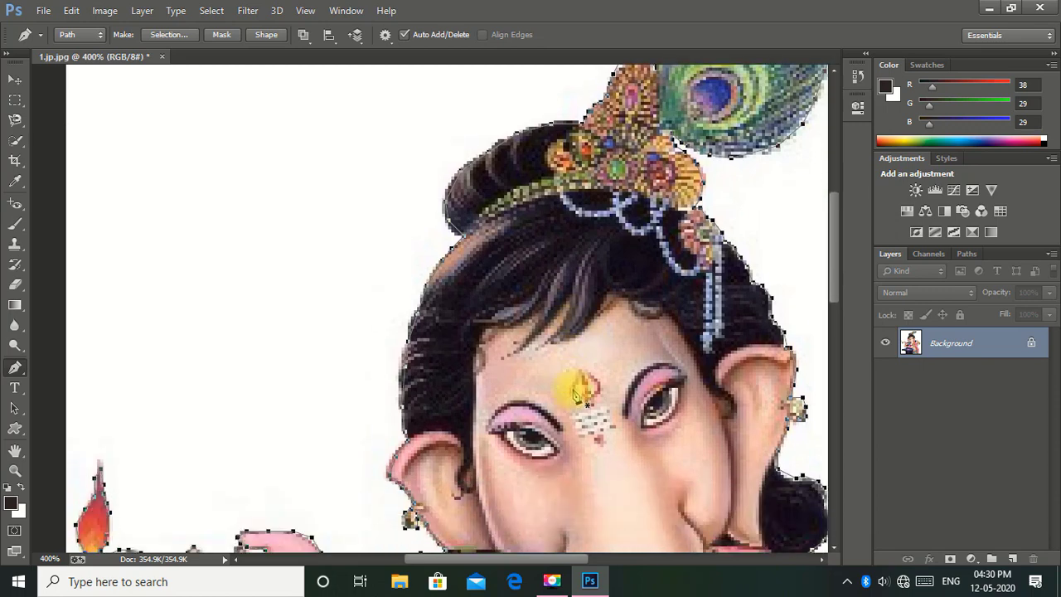
scroll(581, 390, down, 3)
scroll(530, 332, down, 3)
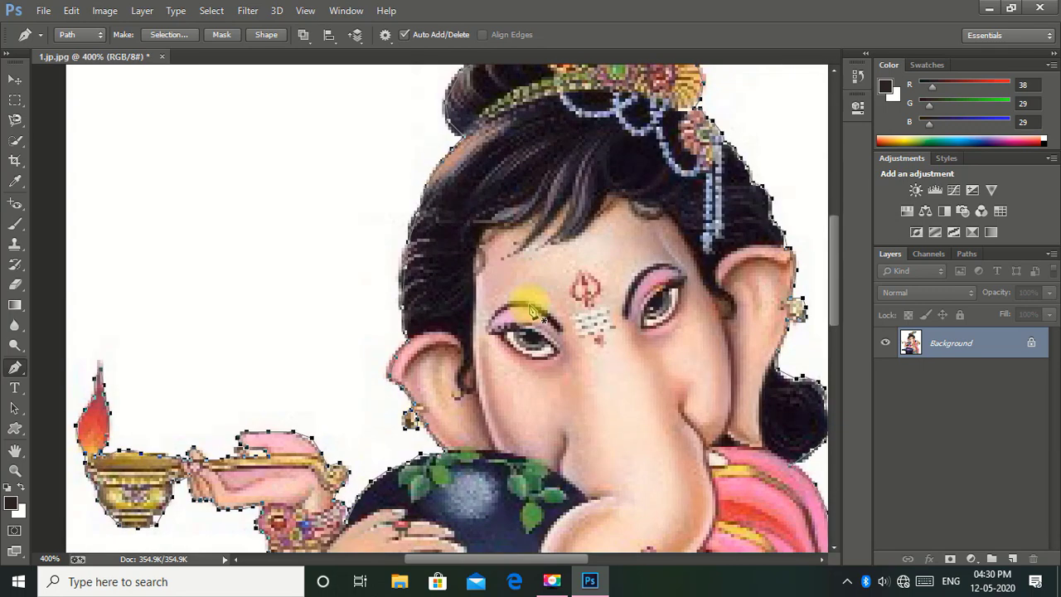
scroll(514, 273, up, 5)
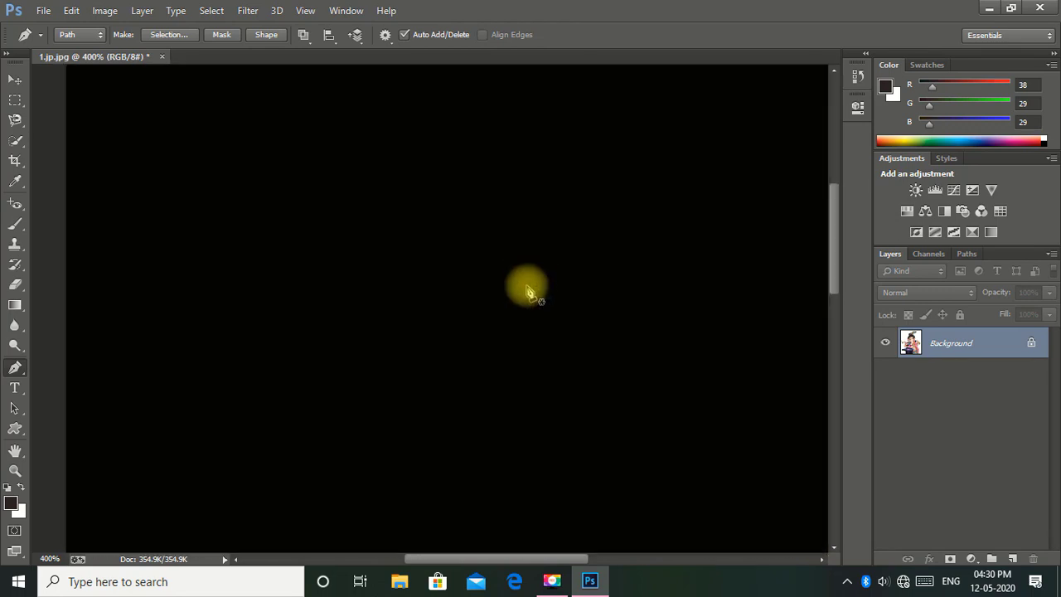
scroll(539, 351, up, 1)
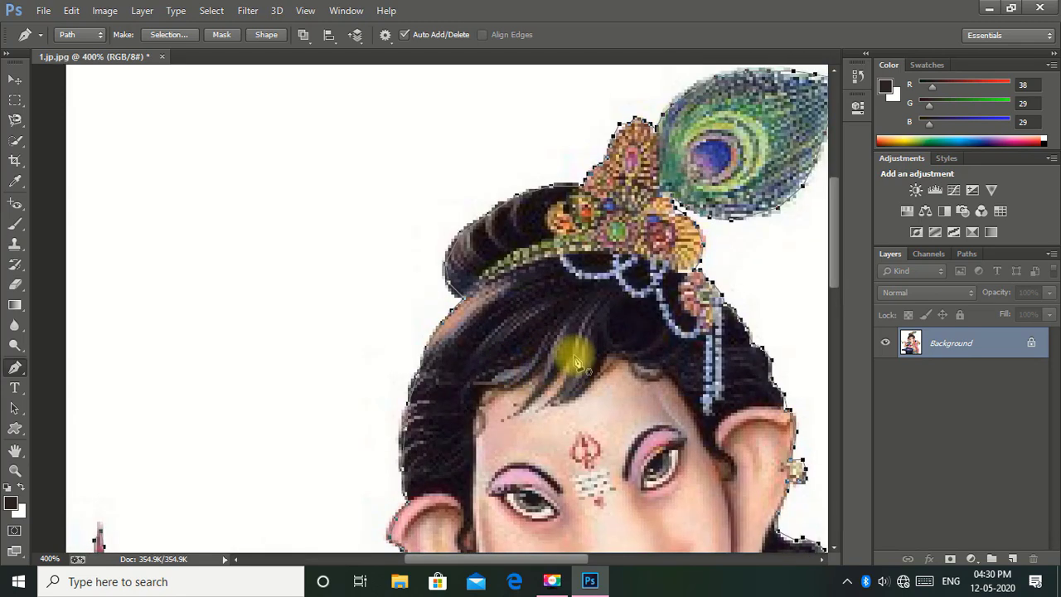
right_click(580, 349)
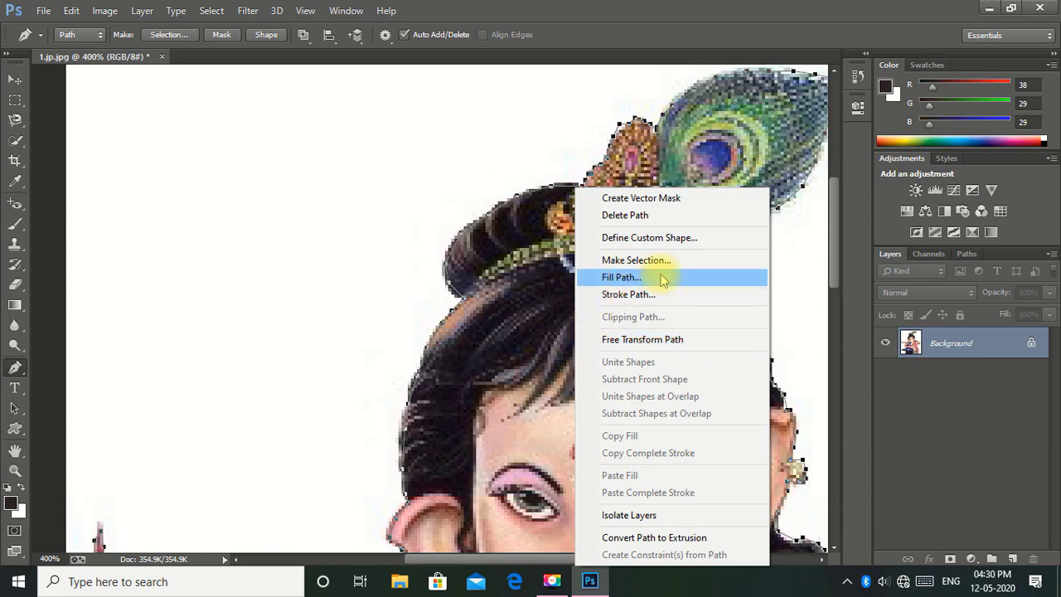
click(687, 260)
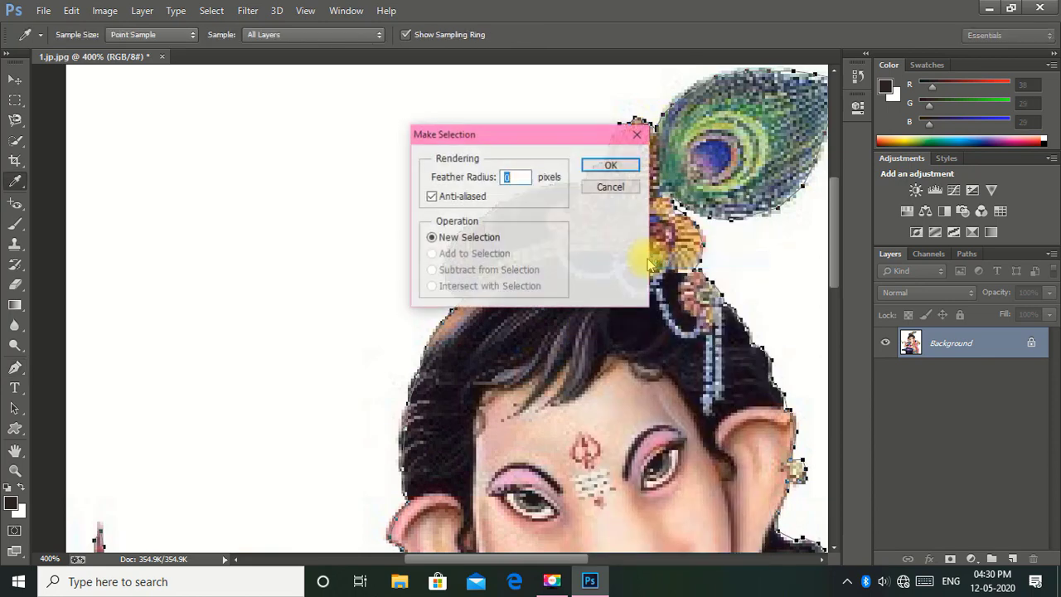
click(611, 168)
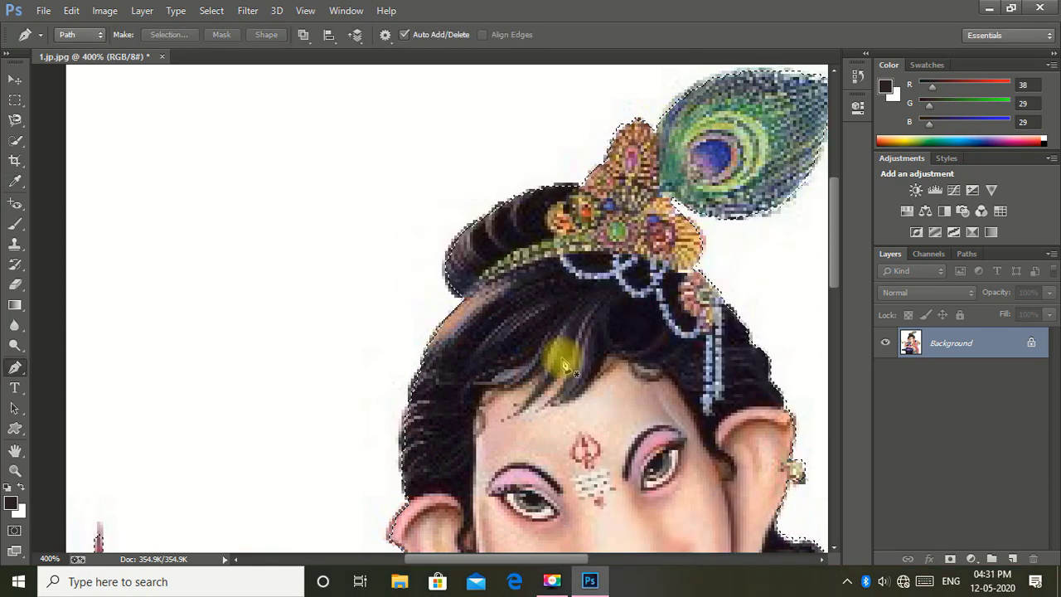
Examine the selection outline along the figure's edges, ending with the whole image at 100% zoom.
scroll(560, 355, down, 2)
scroll(559, 356, down, 5)
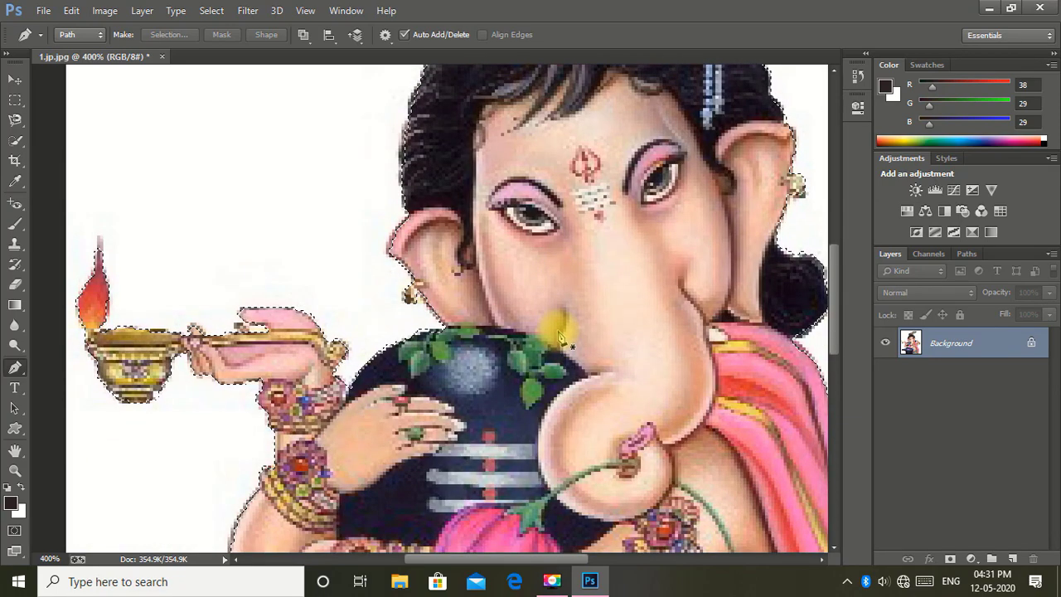
key(ctrl+minus)
key(ctrl+minus)
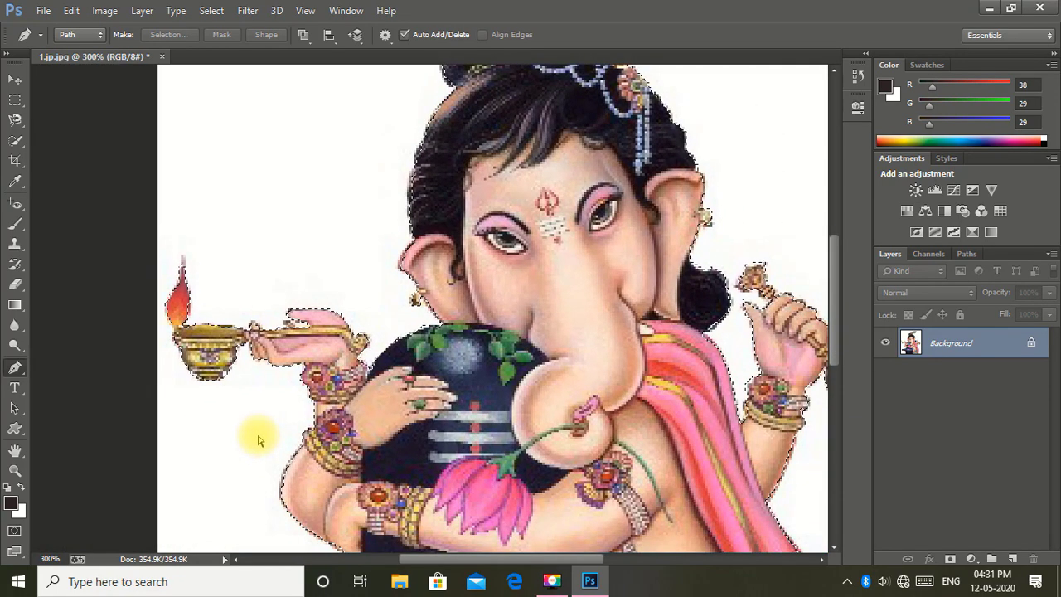
key(ctrl+minus)
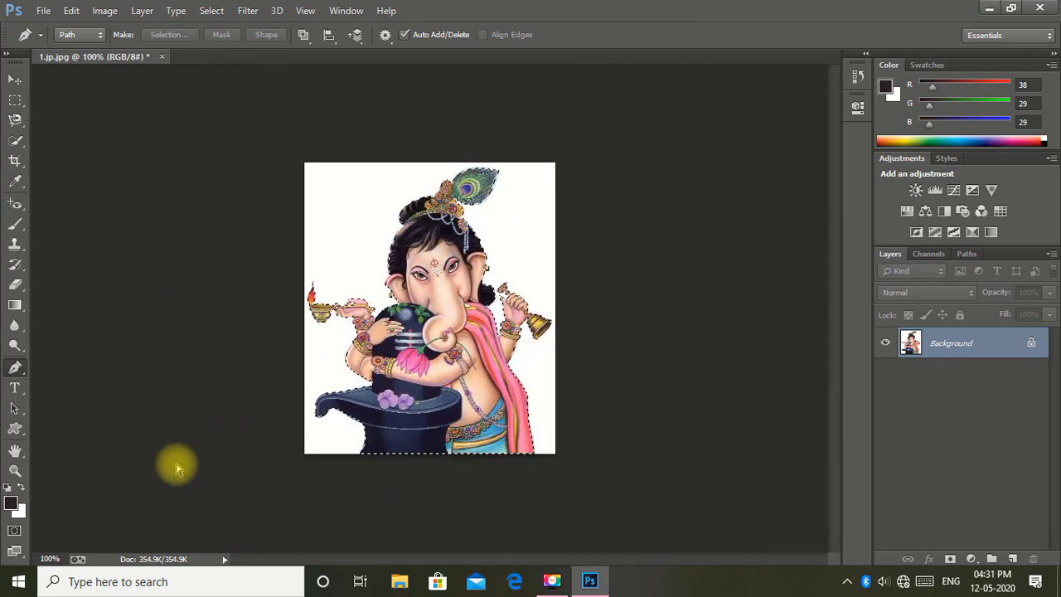
key(ctrl+plus)
key(ctrl+minus)
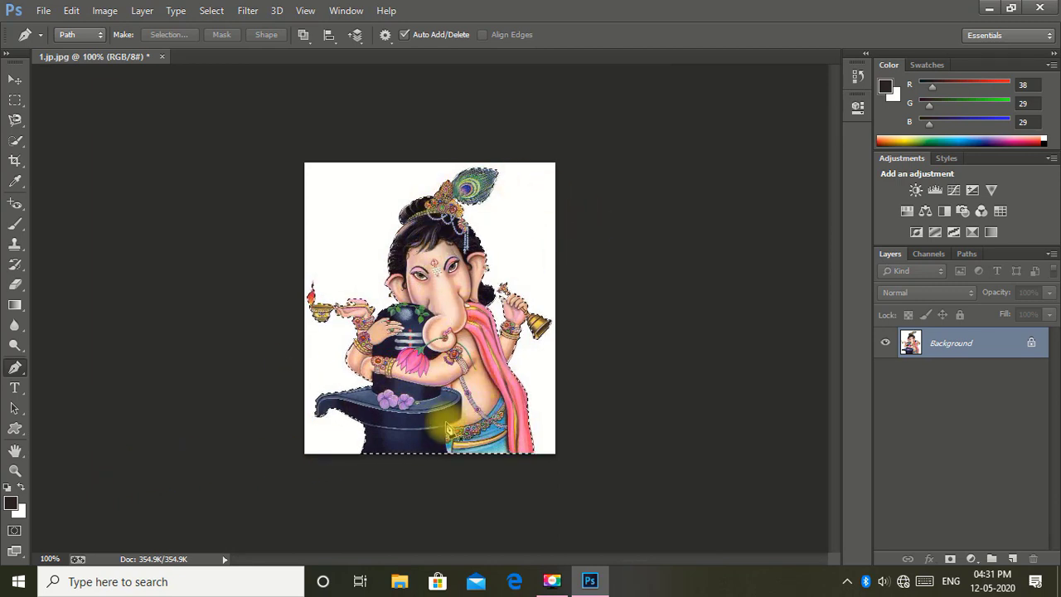
Open the tree-lined road image c1dc669502005af823f6ee82c4b7abc0 from the Downloads folder.
click(43, 11)
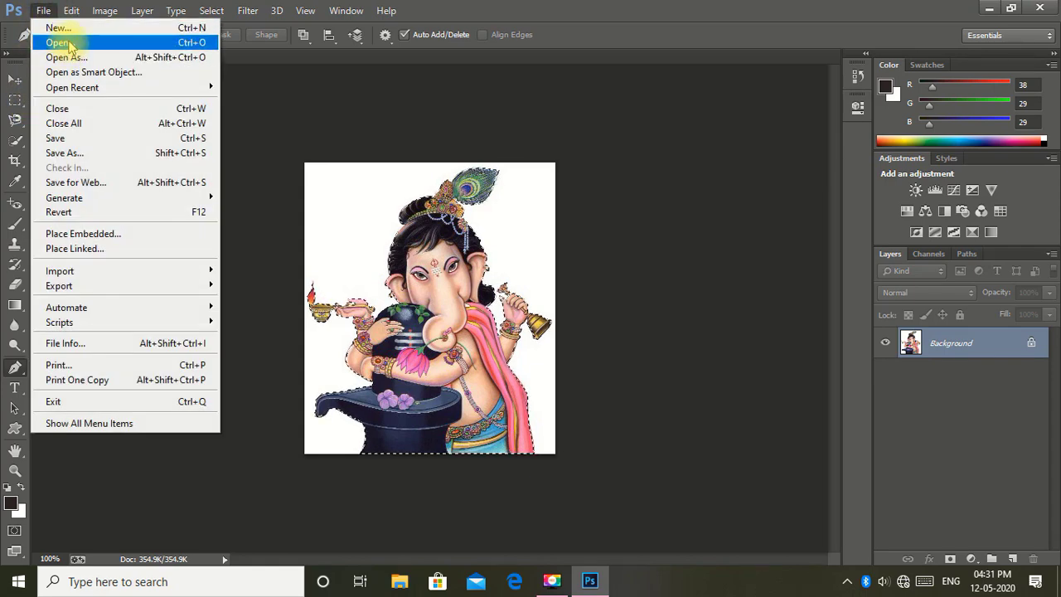
click(58, 42)
scroll(141, 179, up, 2)
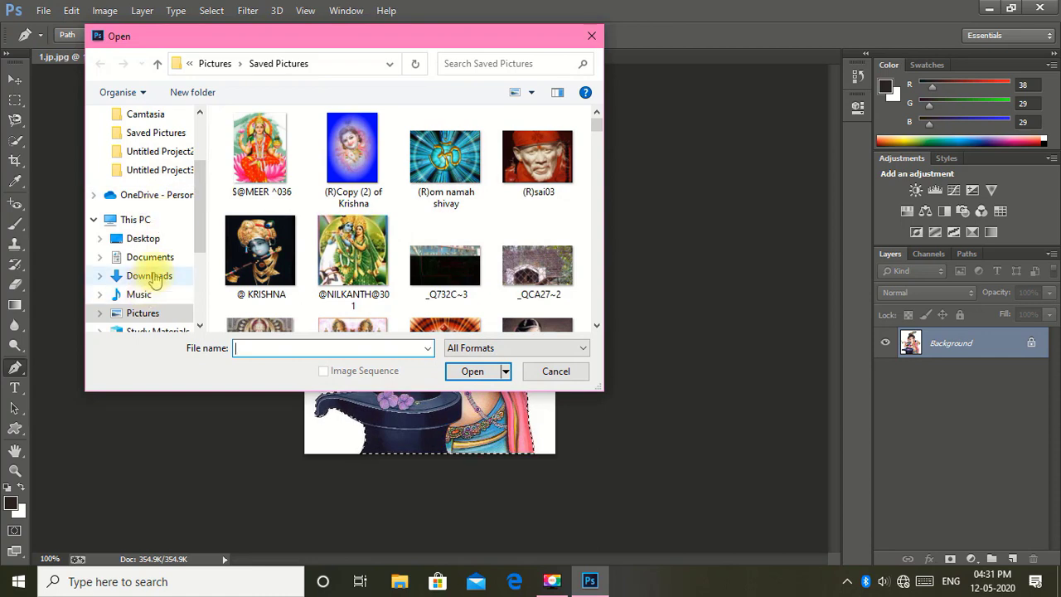
click(151, 277)
scroll(290, 199, down, 5)
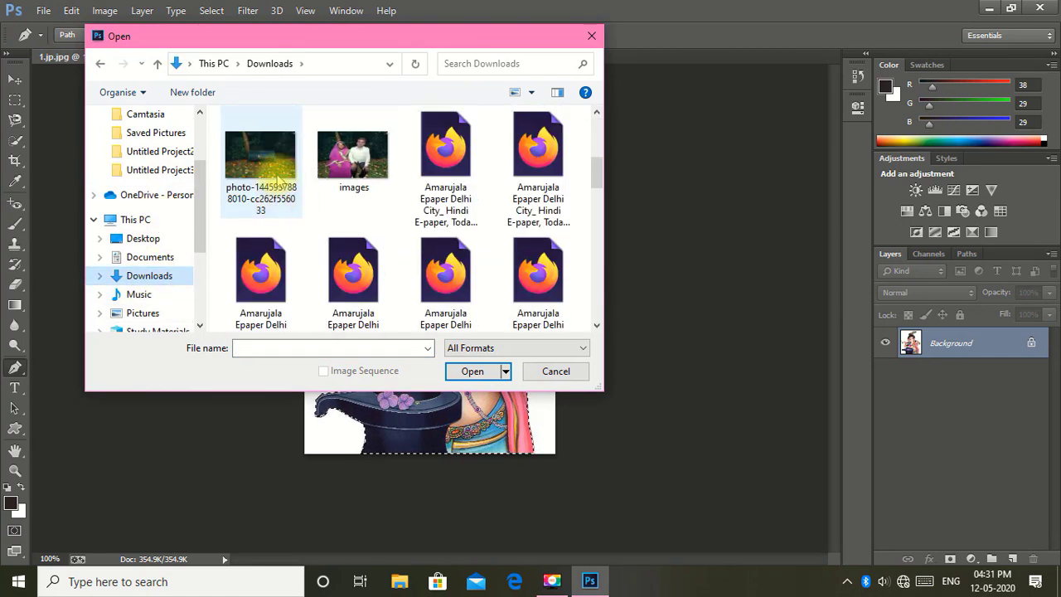
scroll(280, 178, up, 2)
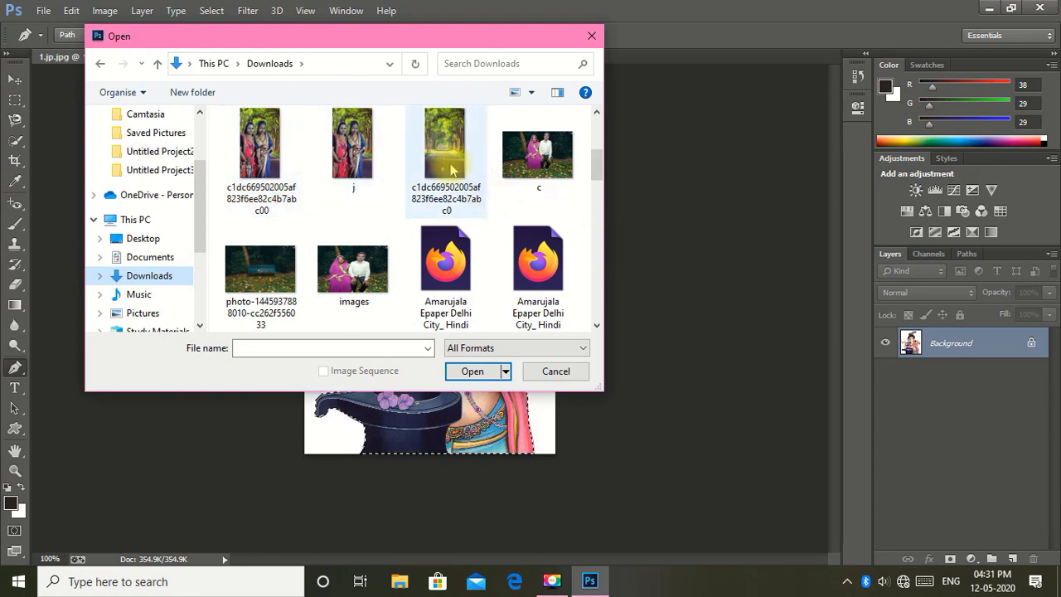
click(450, 170)
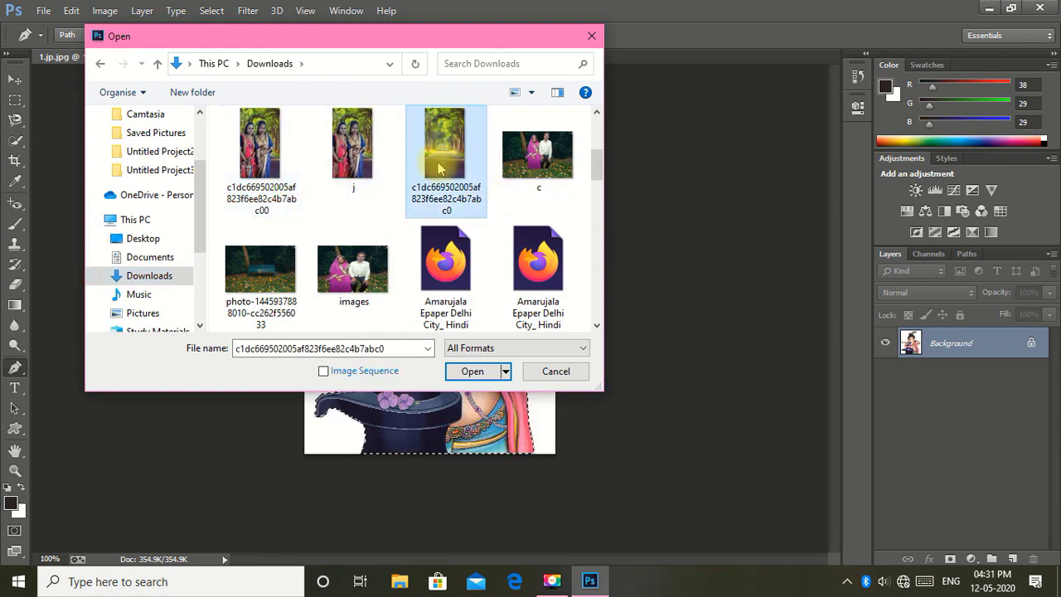
double_click(440, 169)
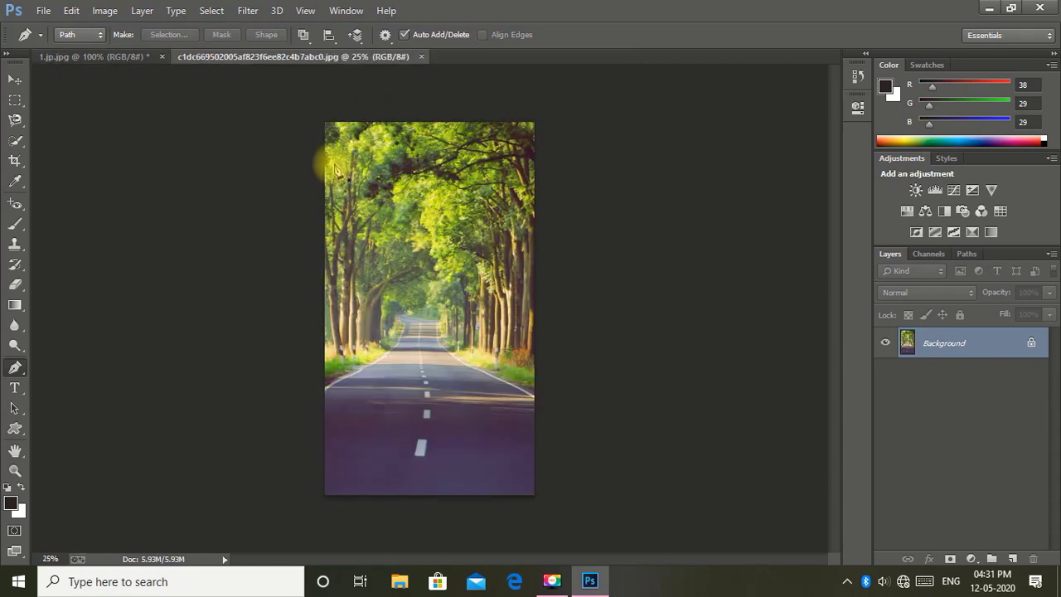
Float the road image in its own window and move the selected Ganesha figure from 1.jp.jpg onto it.
drag(190, 60, 218, 96)
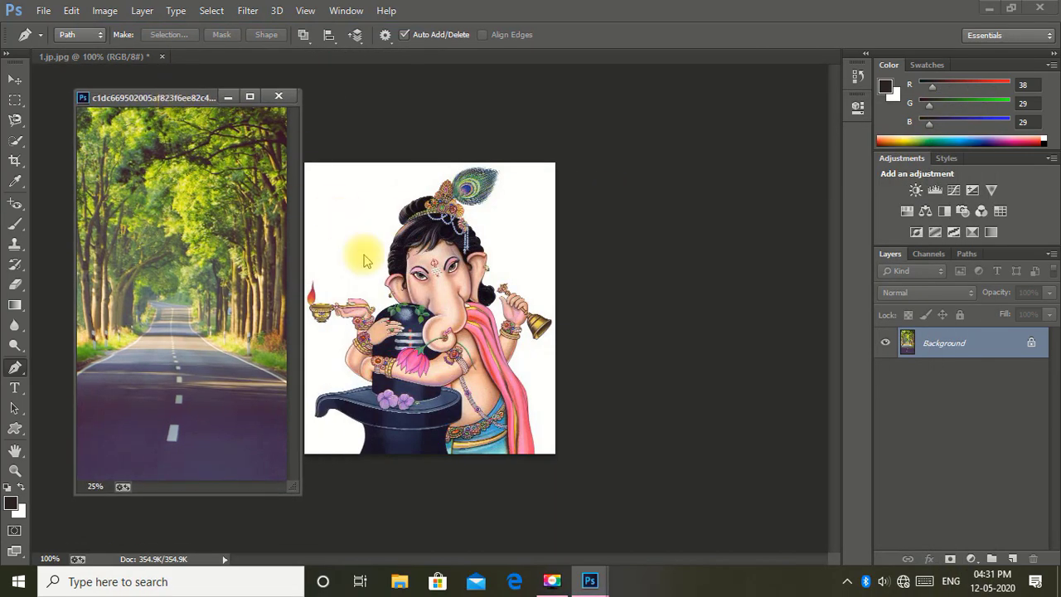
click(424, 315)
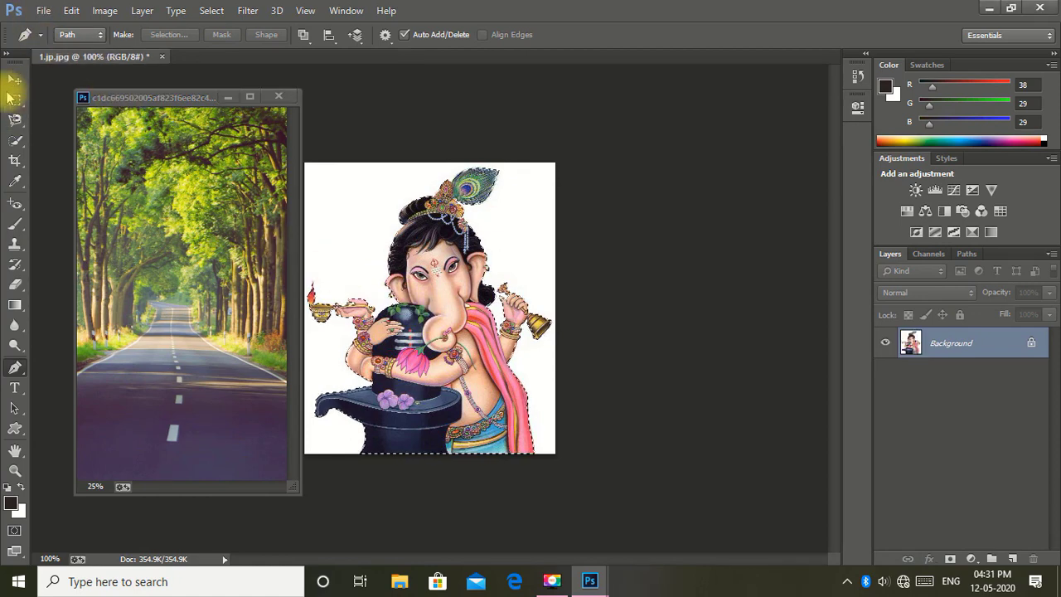
click(14, 81)
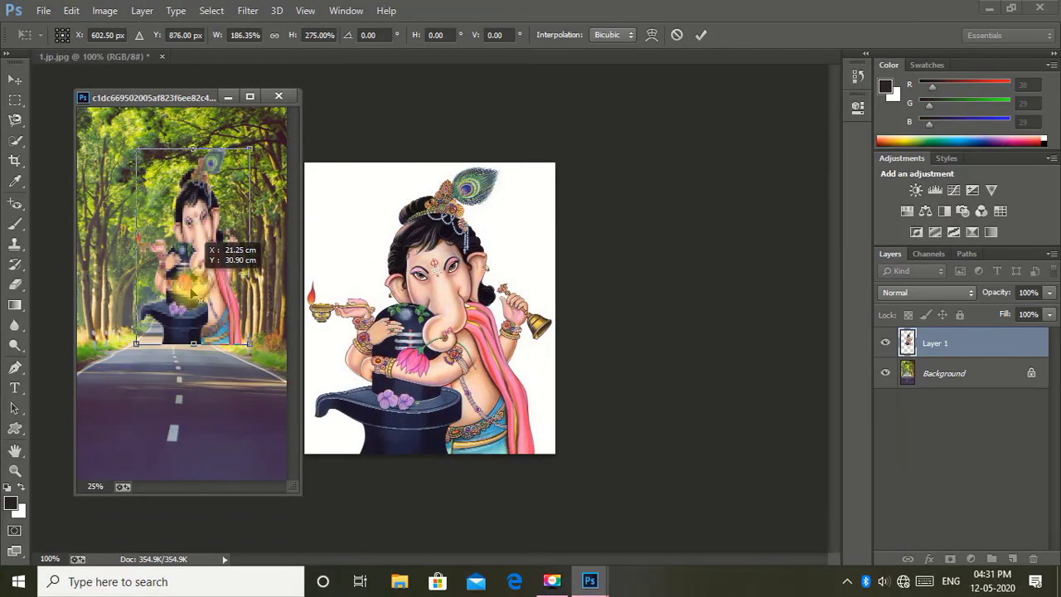
Scale the Ganesha figure to about 277% width and 401% height, standing at the road image's lower edge, and apply the transform.
mouse_move(193, 292)
mouse_down()
mouse_move(188, 330)
mouse_move(195, 208)
mouse_move(189, 282)
mouse_up()
drag(121, 245, 91, 206)
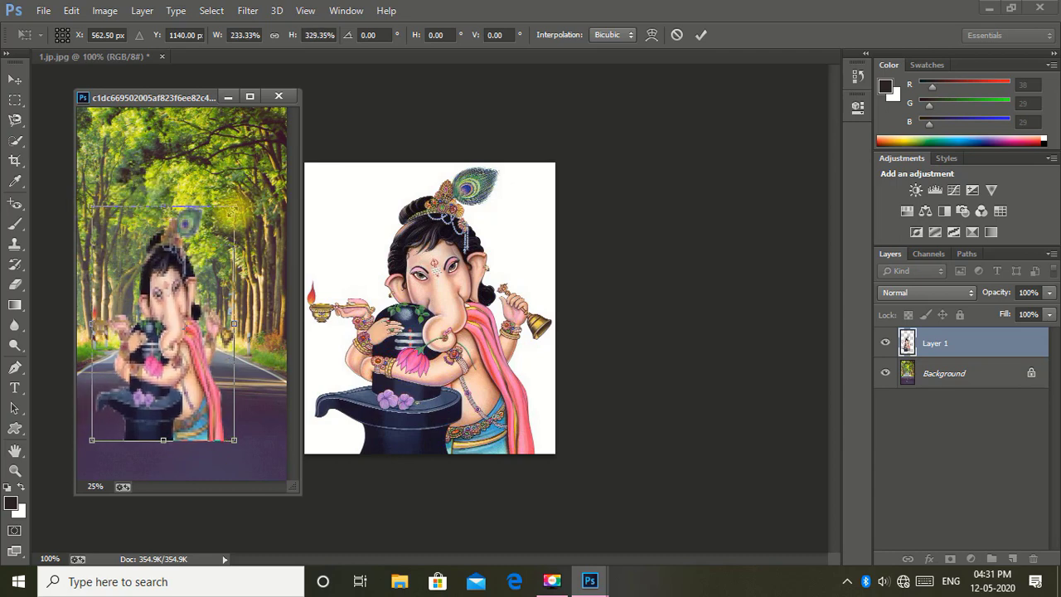
drag(234, 210, 262, 201)
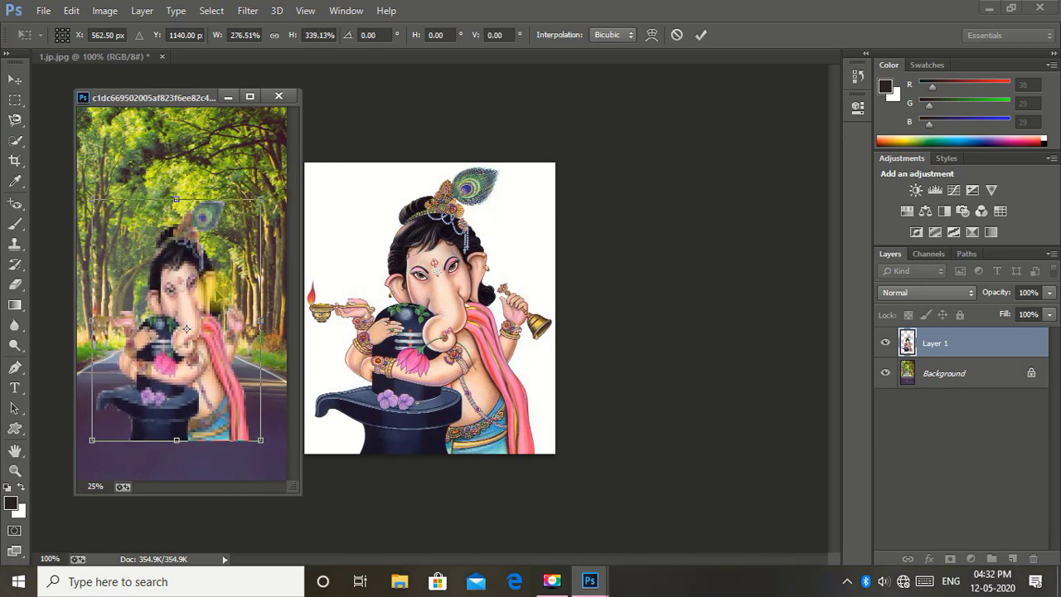
drag(234, 260, 249, 298)
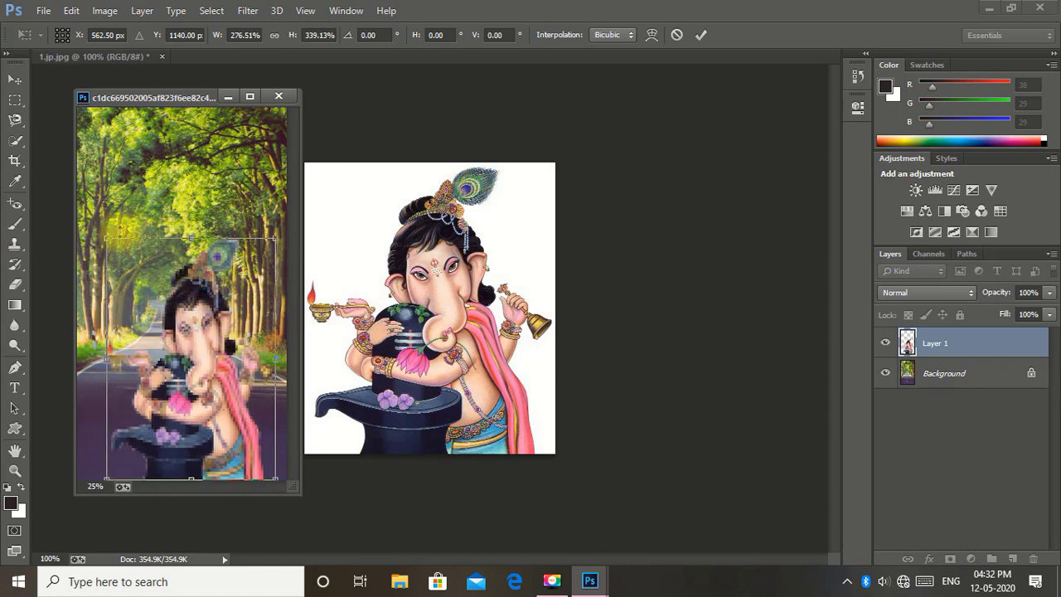
drag(187, 233, 190, 193)
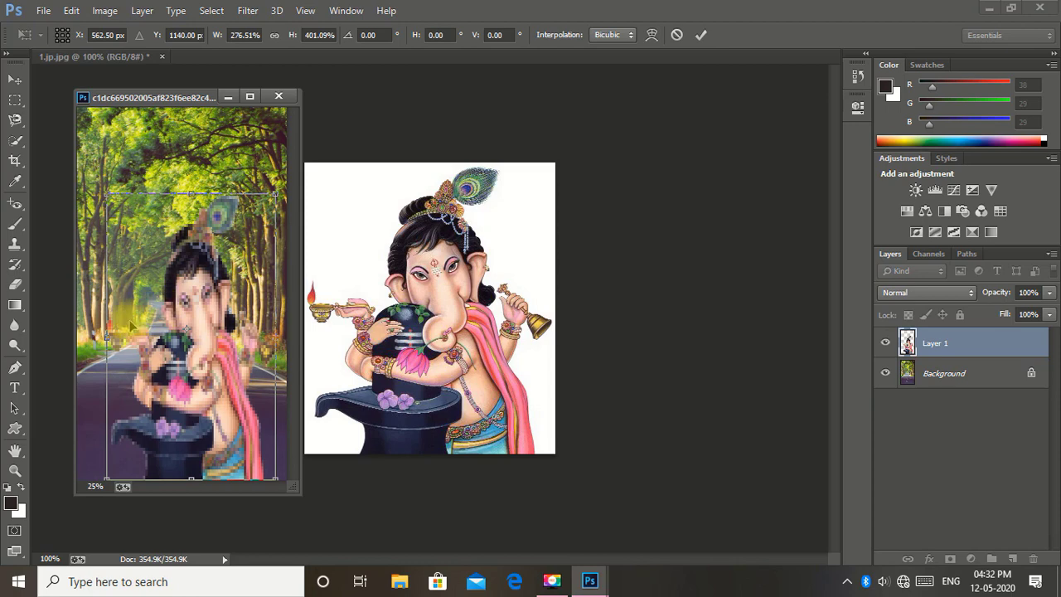
key(Return)
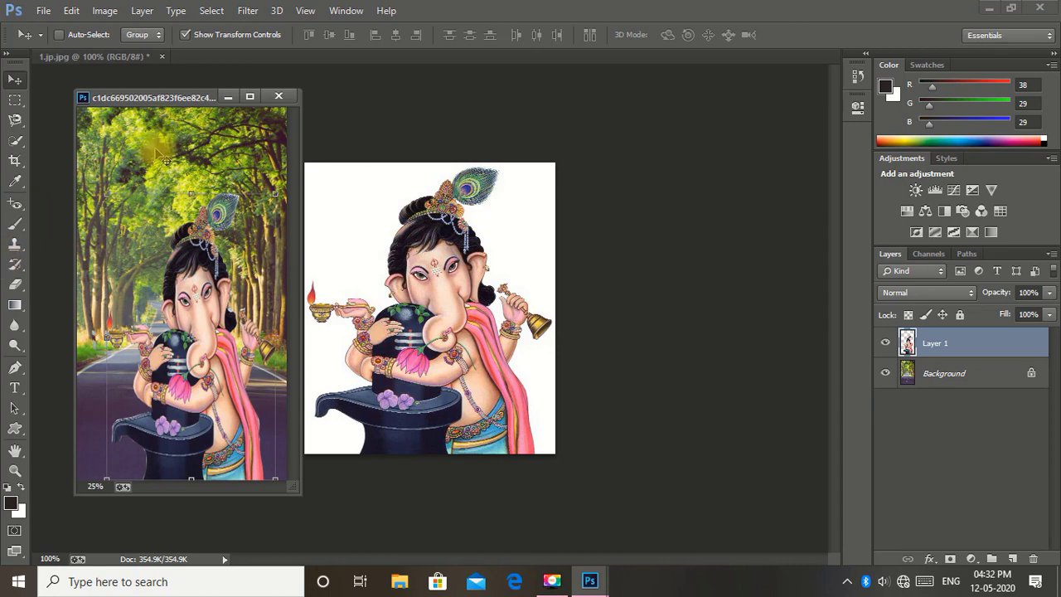
View the composite in a maximized window and restore the floating window.
drag(161, 97, 196, 87)
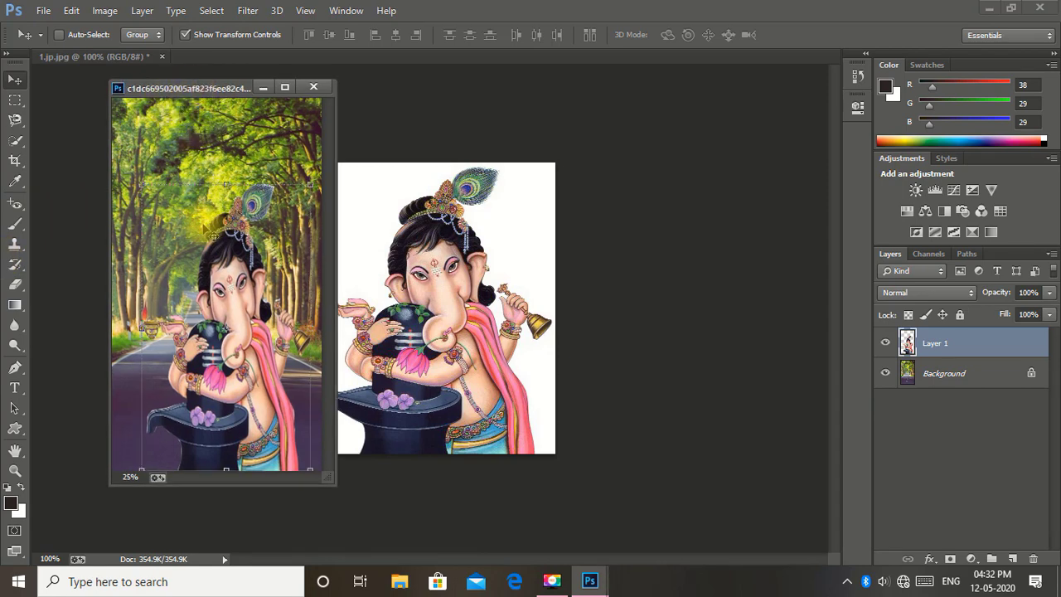
click(285, 87)
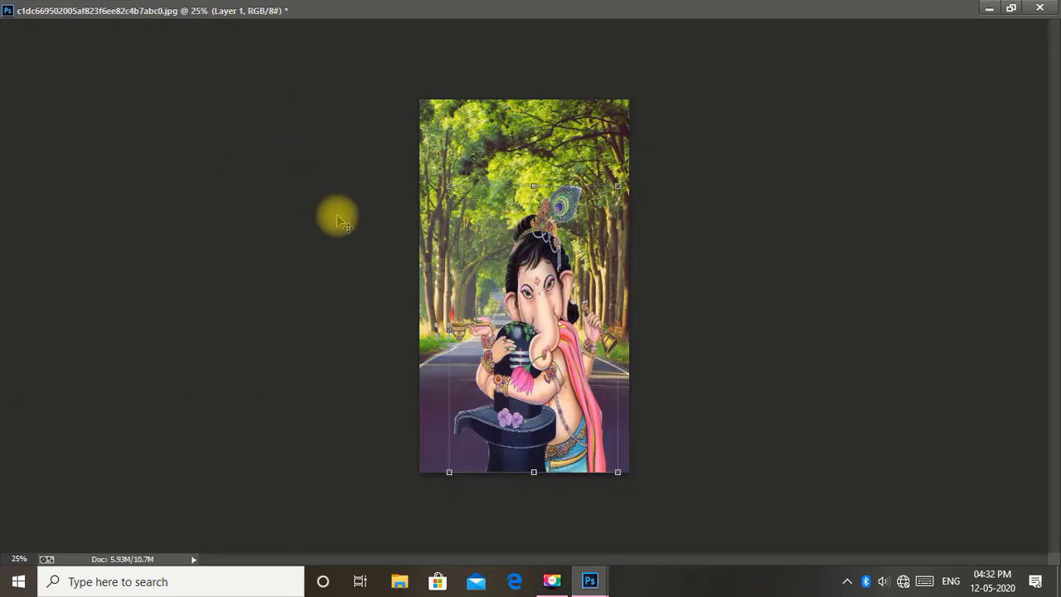
click(1012, 10)
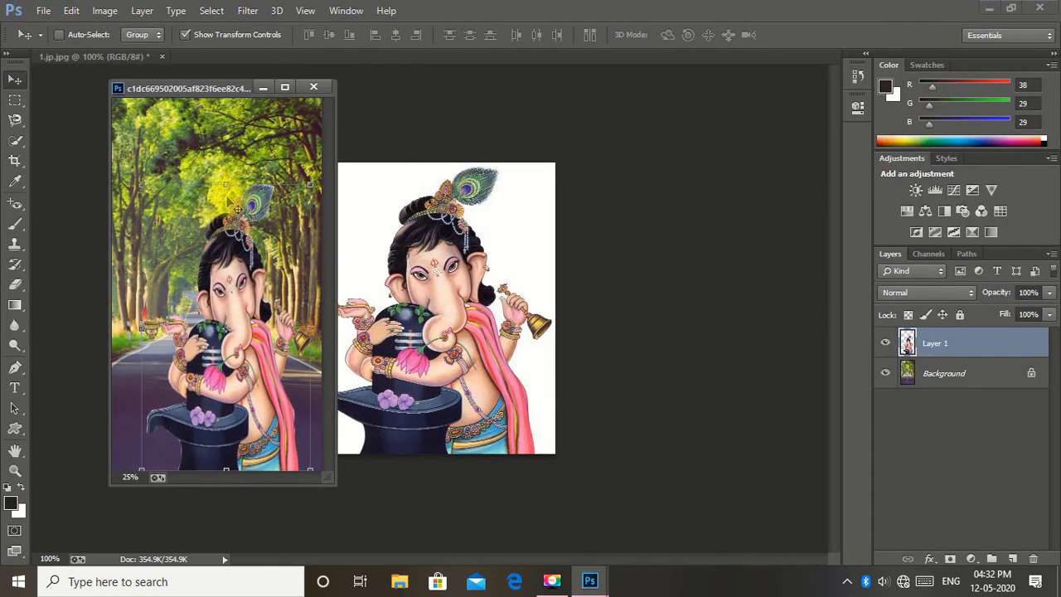
Try to stretch the Ganesha figure's height to about 105% on the road image.
drag(227, 185, 226, 170)
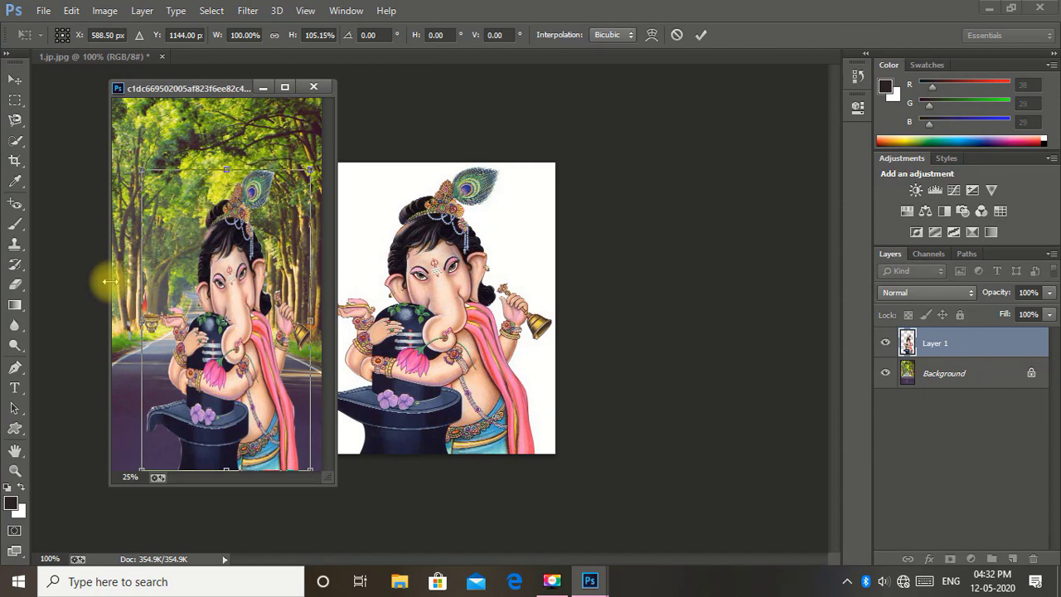
click(442, 253)
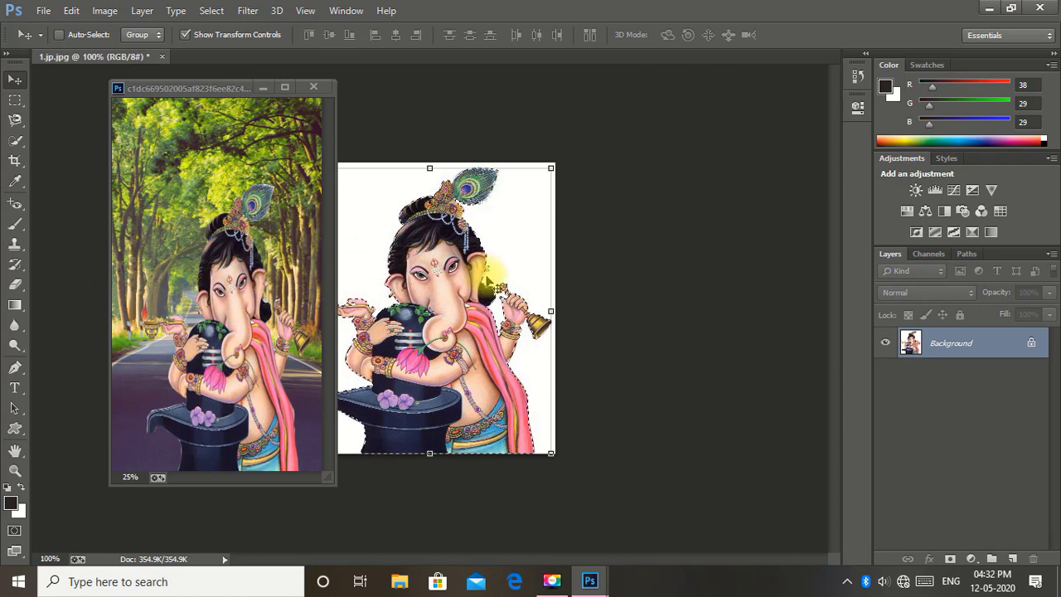
drag(236, 87, 157, 98)
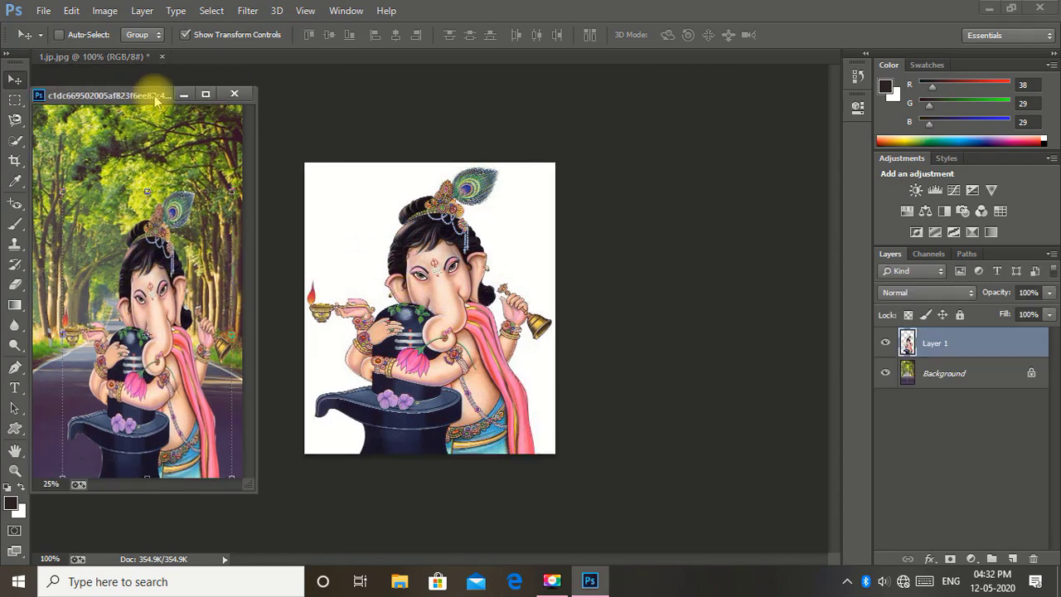
click(233, 93)
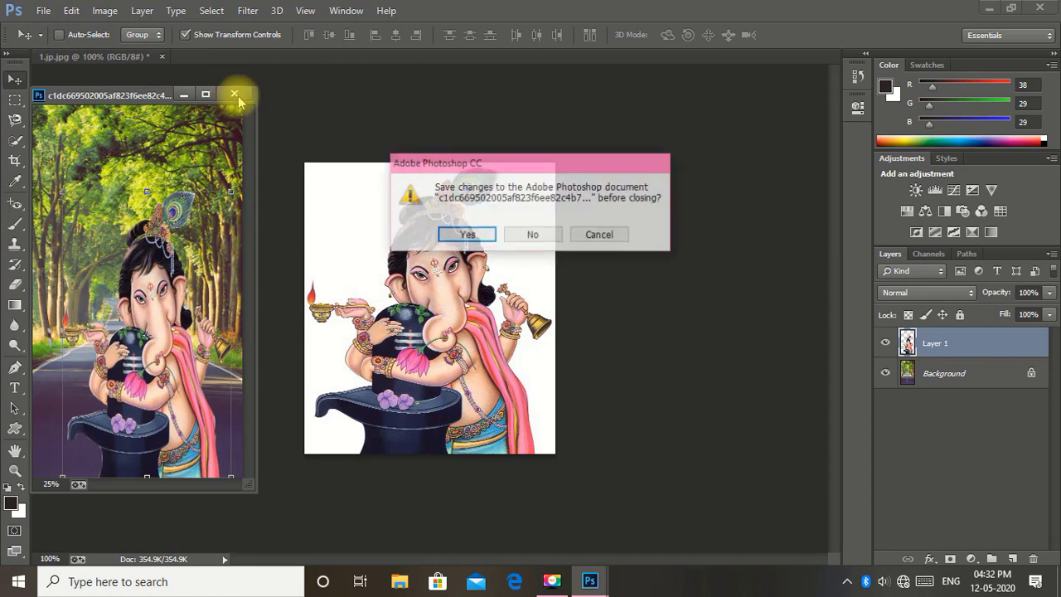
click(599, 235)
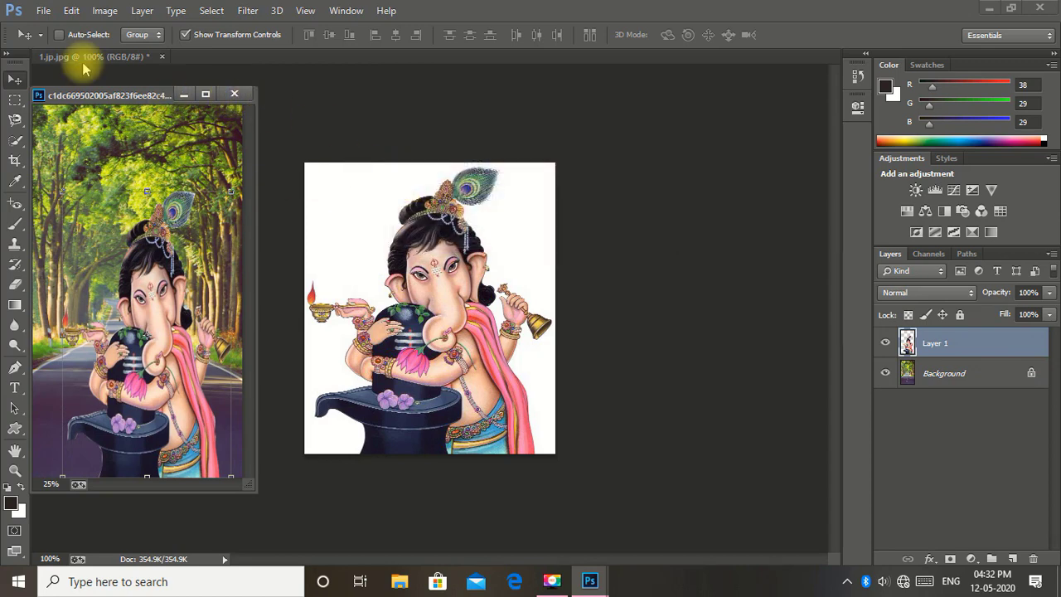
click(42, 10)
click(105, 141)
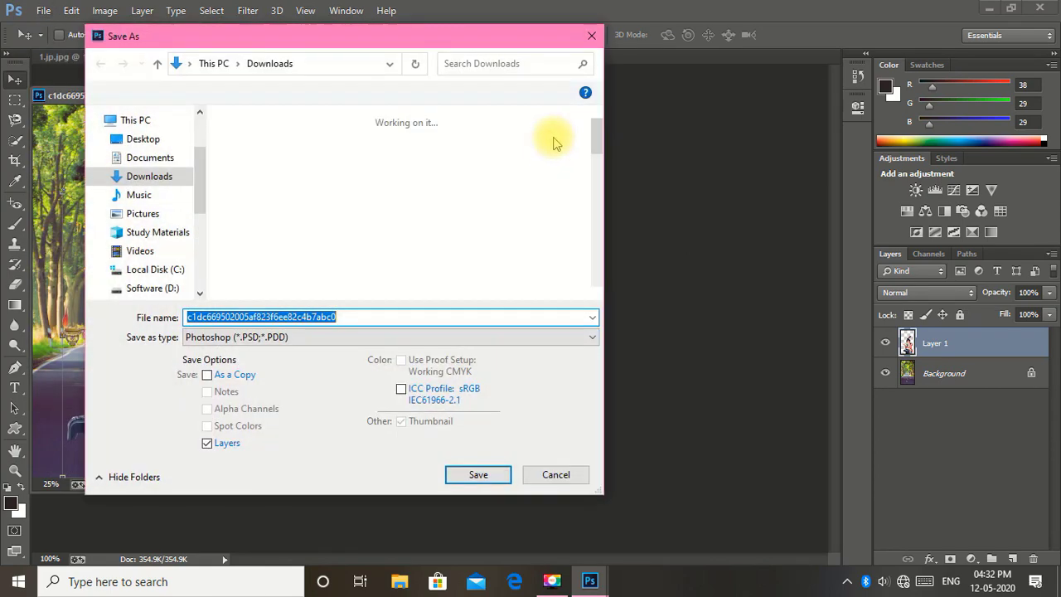
click(592, 35)
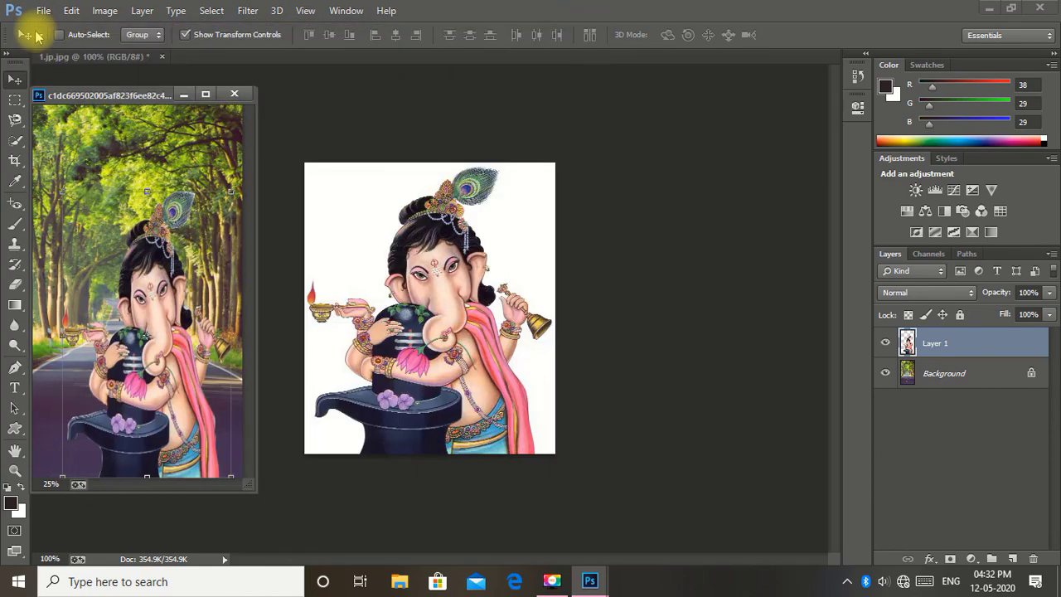
Start saving the composite under a new file in the Downloads folder with JPEG as the file format.
click(71, 10)
click(43, 10)
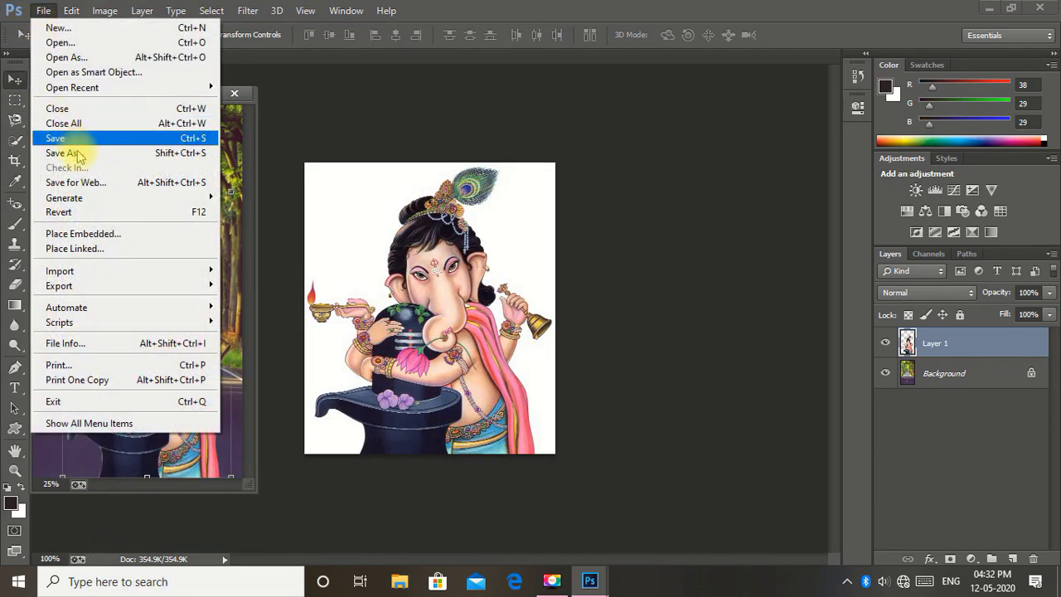
click(82, 147)
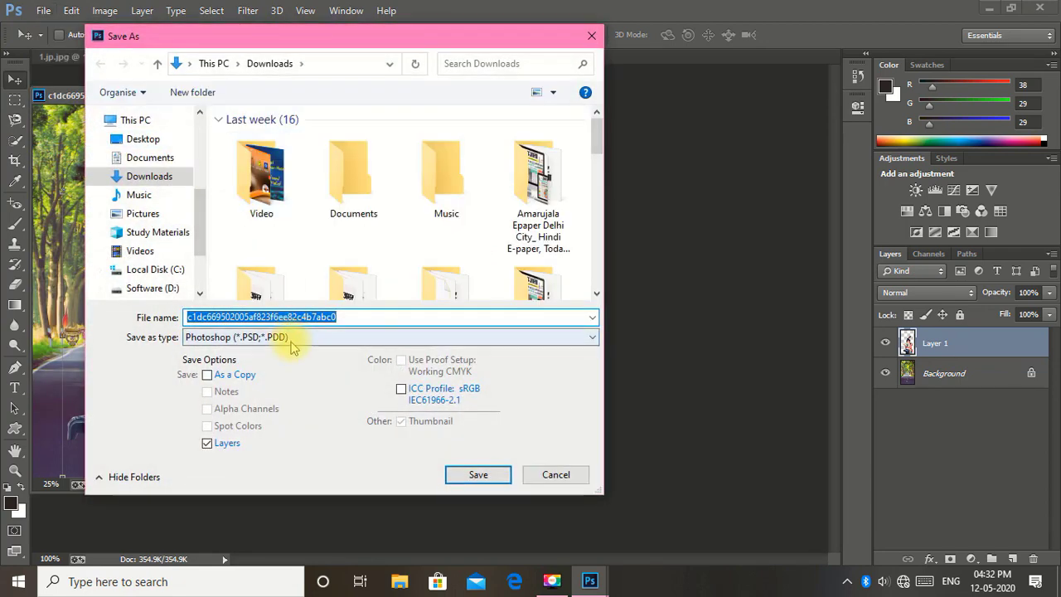
click(304, 335)
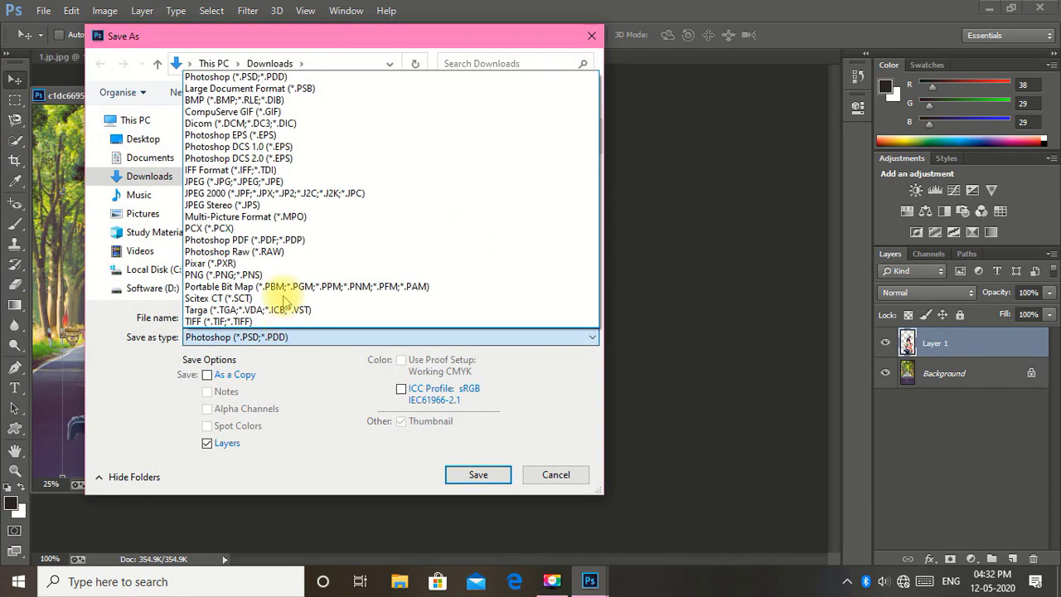
click(326, 183)
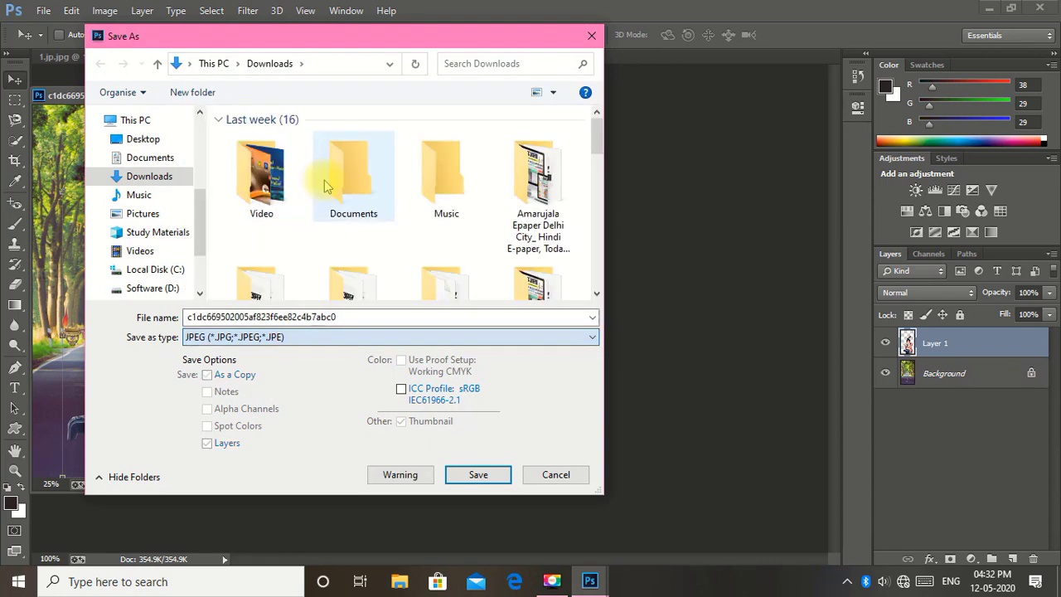
Decline replacing the existing road image file and save the JPEG under the name 3 instead.
click(474, 474)
click(632, 296)
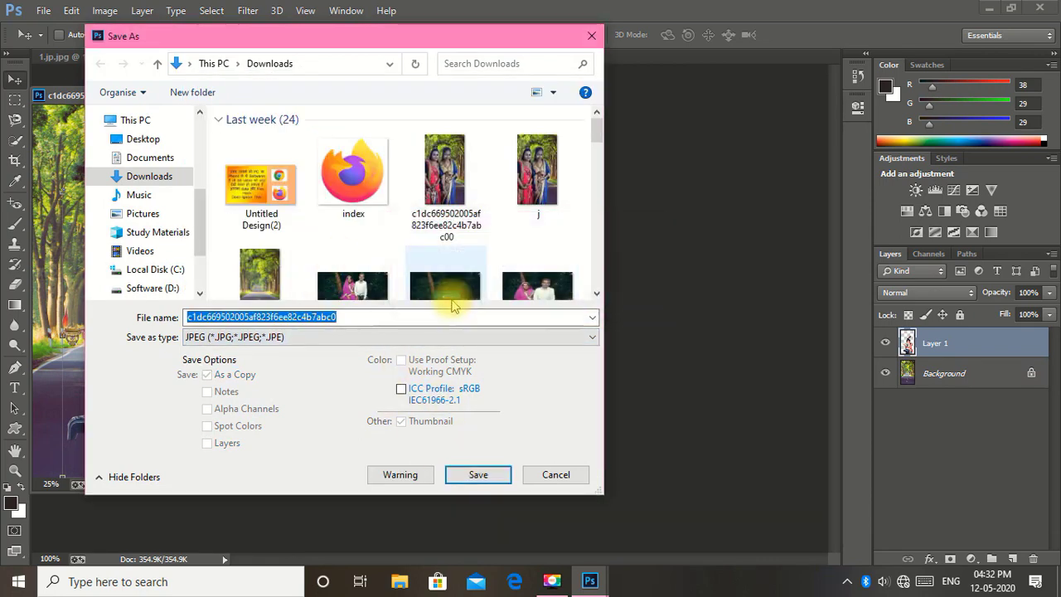
click(466, 475)
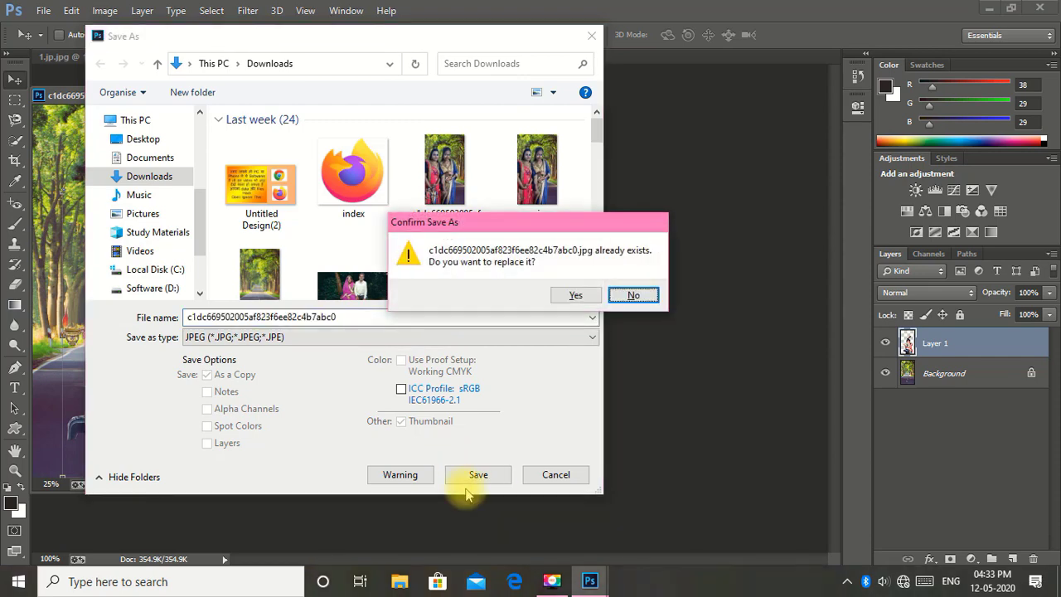
click(623, 290)
text(3)
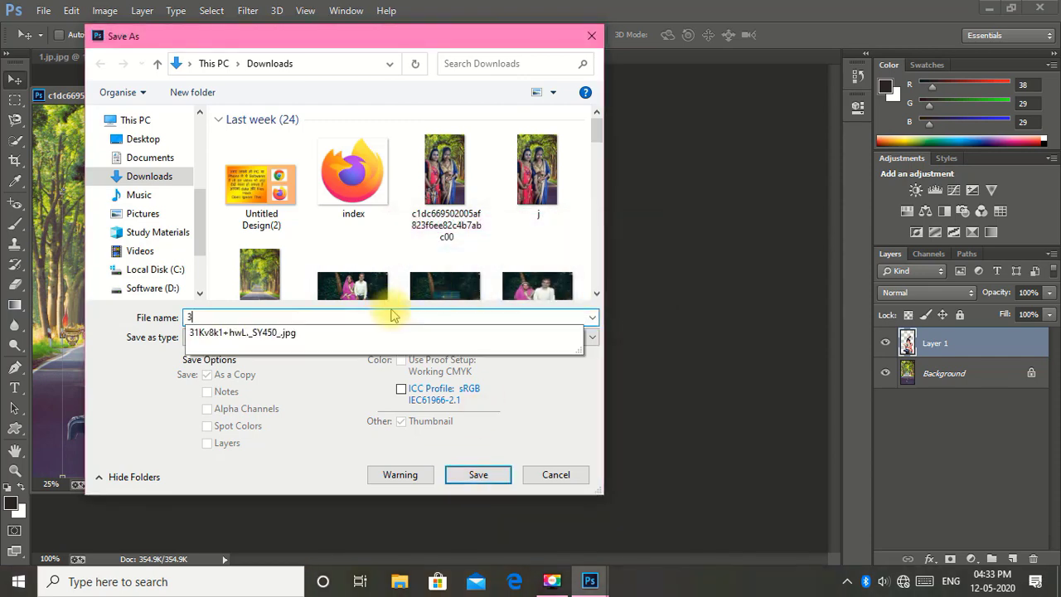
click(481, 479)
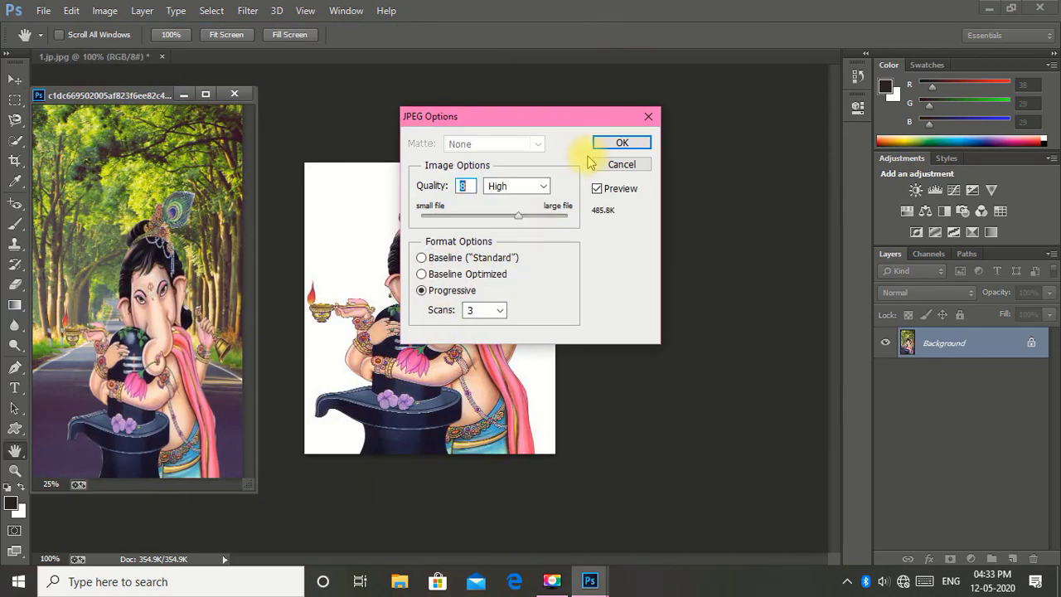
Set the JPEG quality to Maximum (12) and complete the save.
click(528, 187)
click(528, 240)
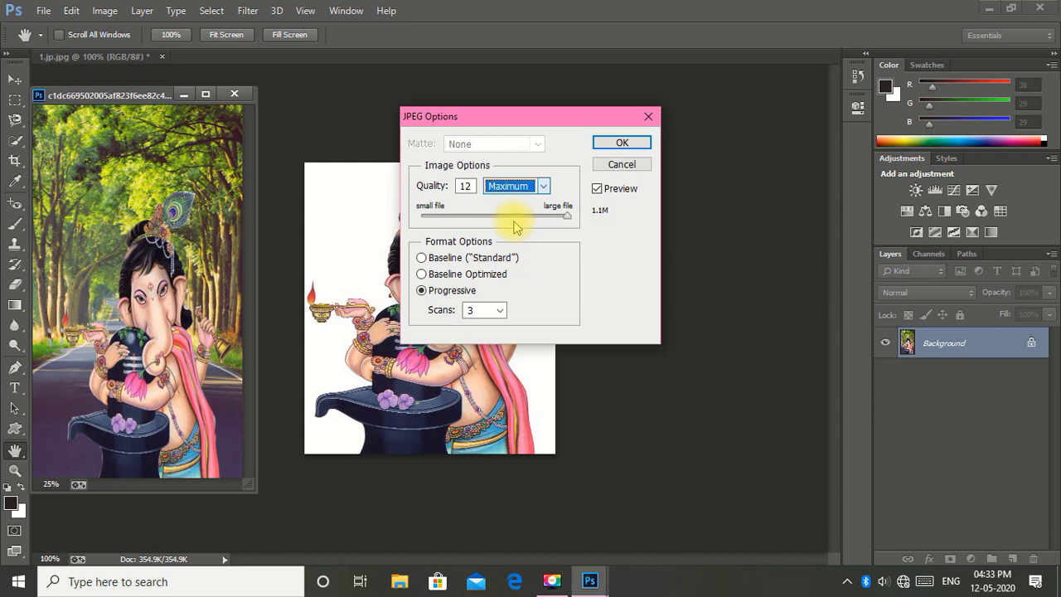
click(622, 143)
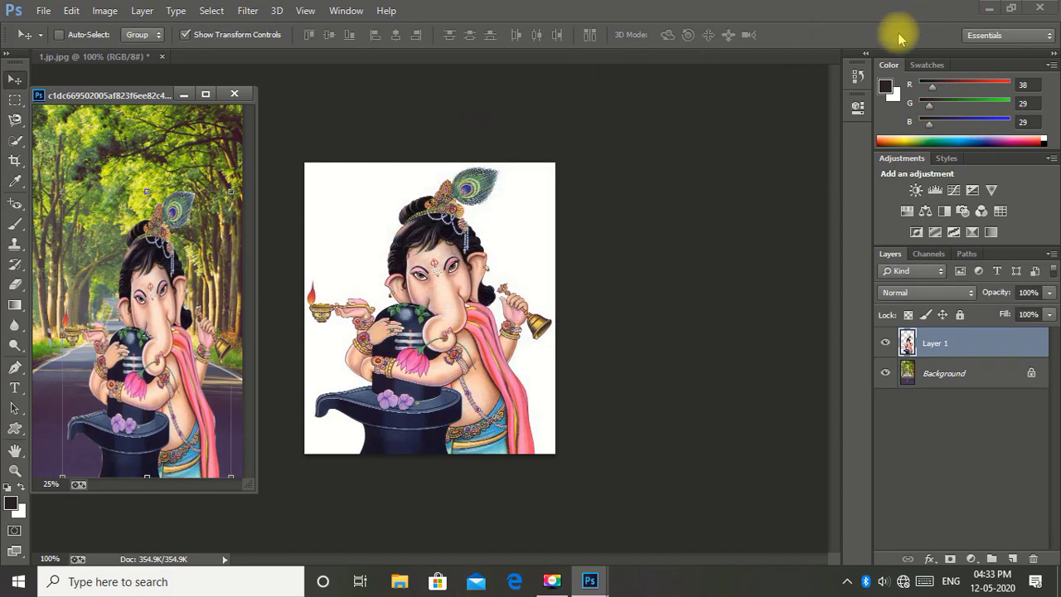
click(986, 8)
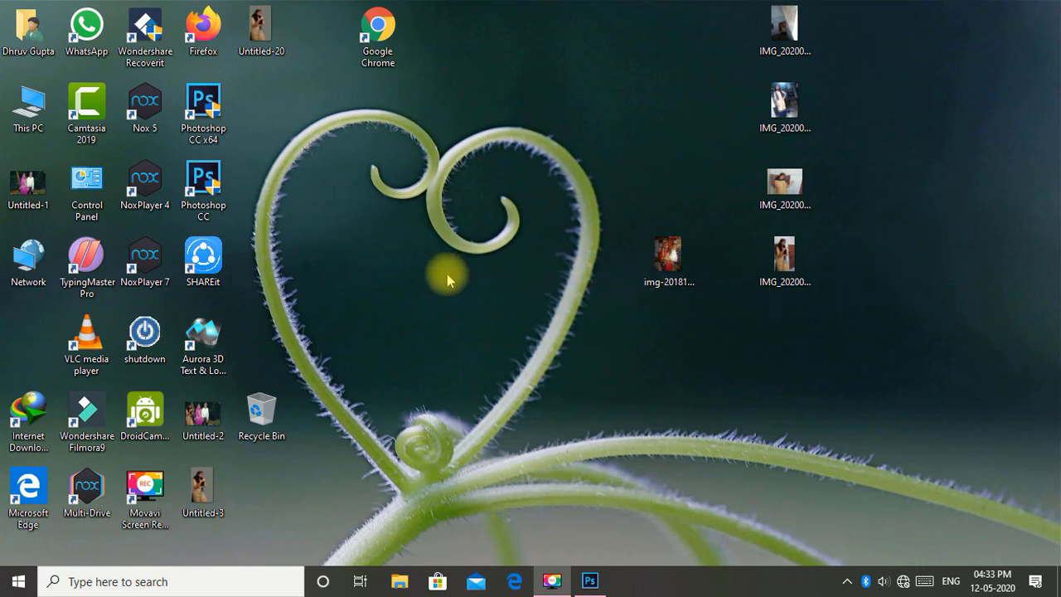
click(580, 584)
click(44, 10)
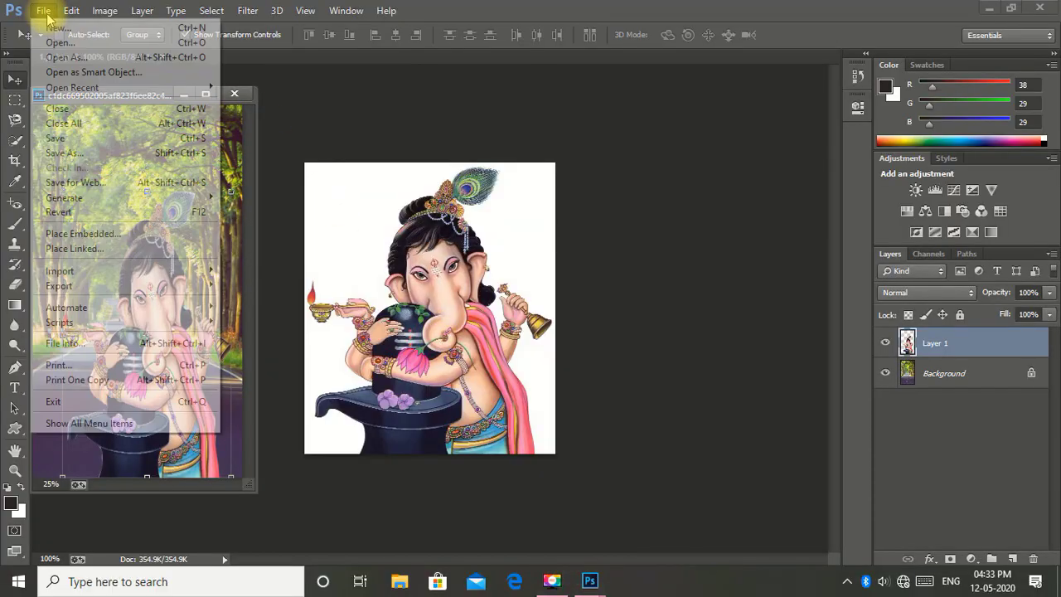
click(984, 8)
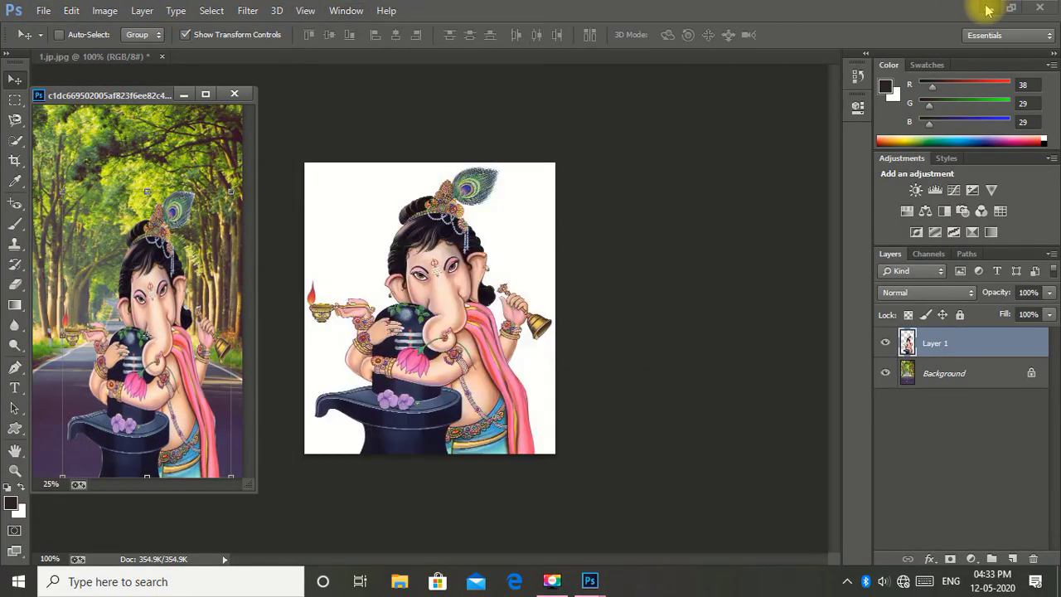
Switch to File Explorer and open the exported image 3 from the Downloads folder in Photos to check the composite.
click(988, 8)
double_click(54, 115)
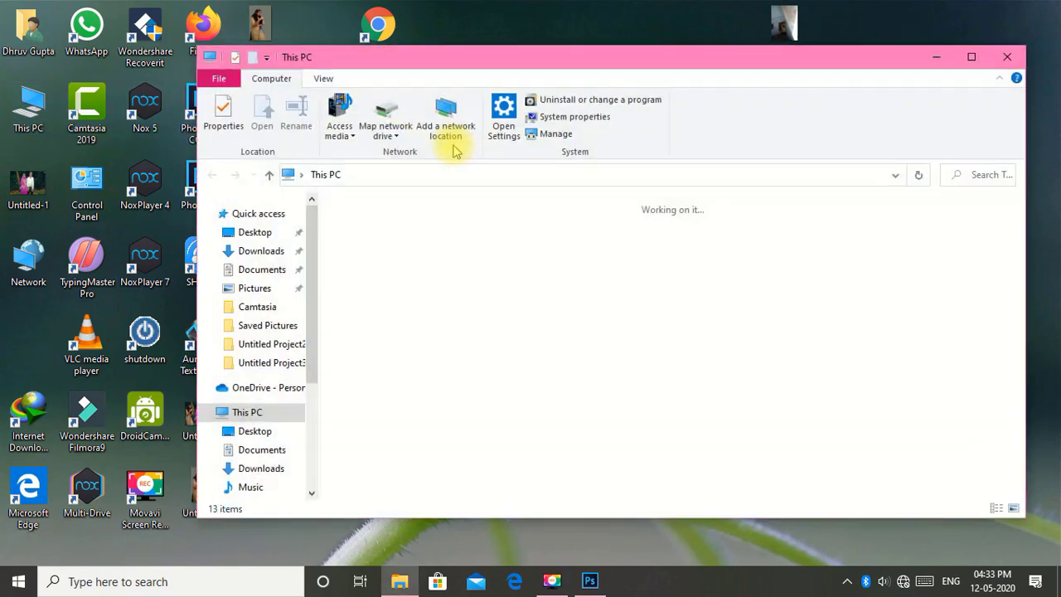
click(758, 236)
double_click(759, 236)
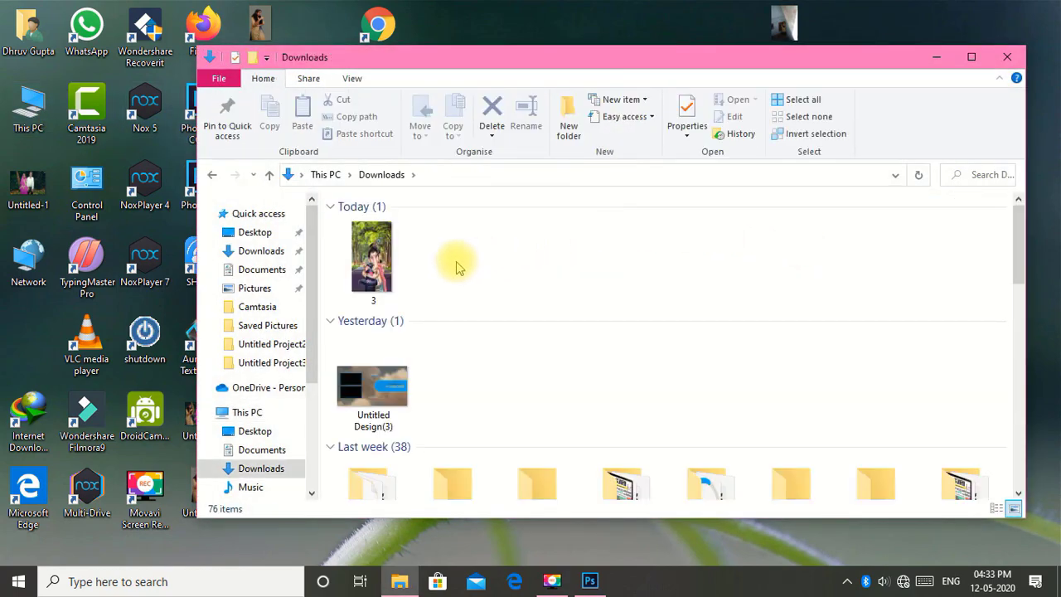
click(373, 257)
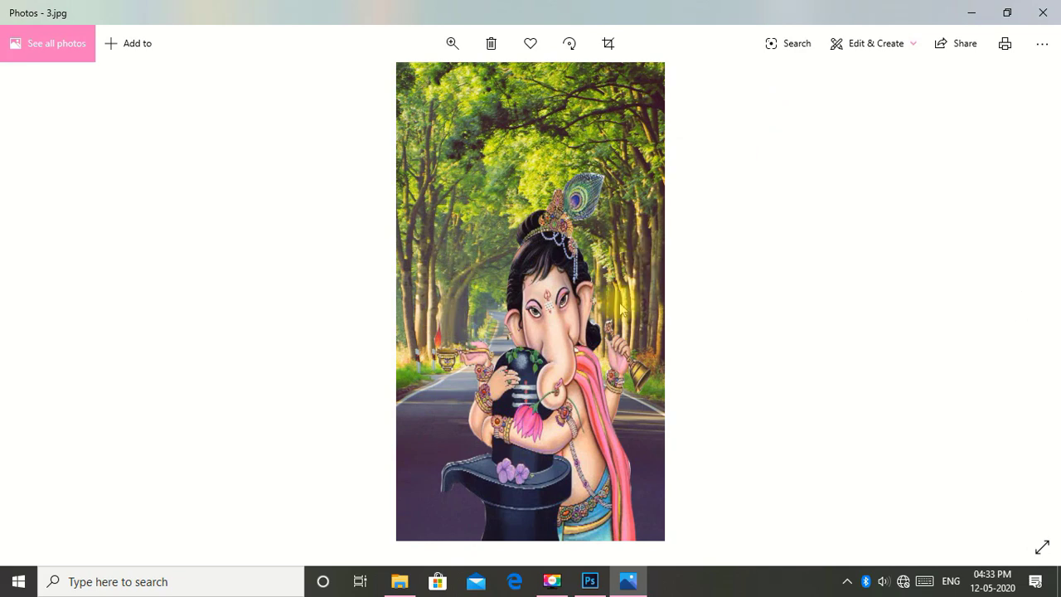
scroll(528, 320, down, 1)
scroll(538, 237, up, 1)
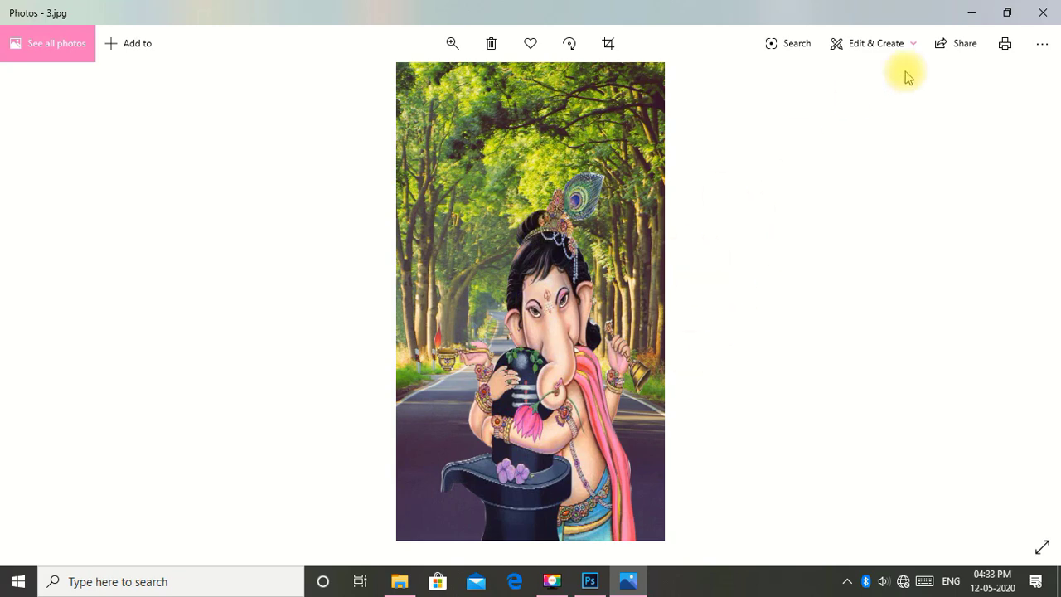
Close the exported image's viewer and the Downloads folder window to return to the desktop.
click(1058, 5)
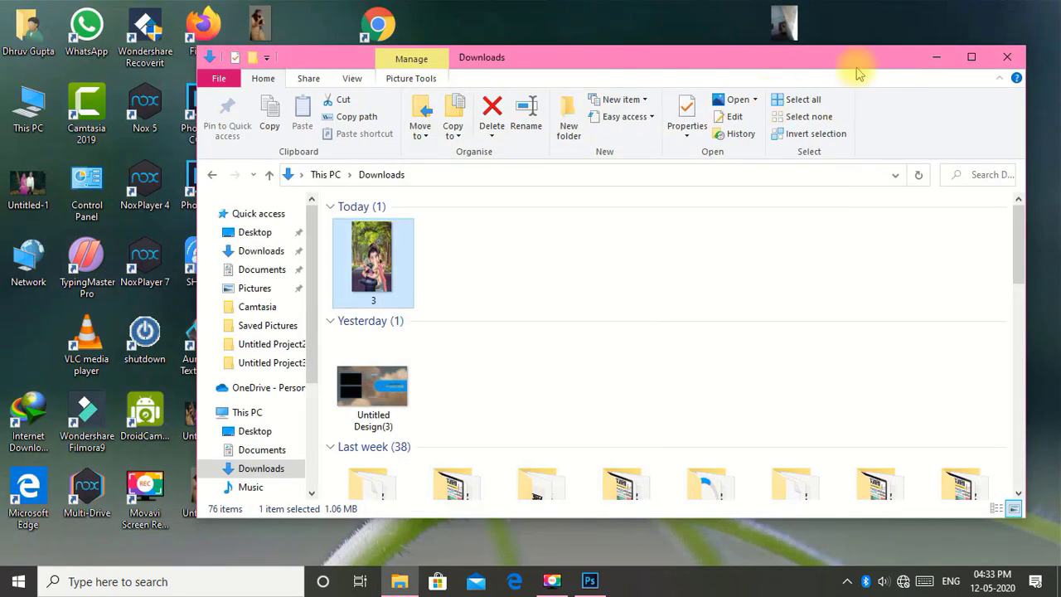
click(1003, 52)
right_click(416, 121)
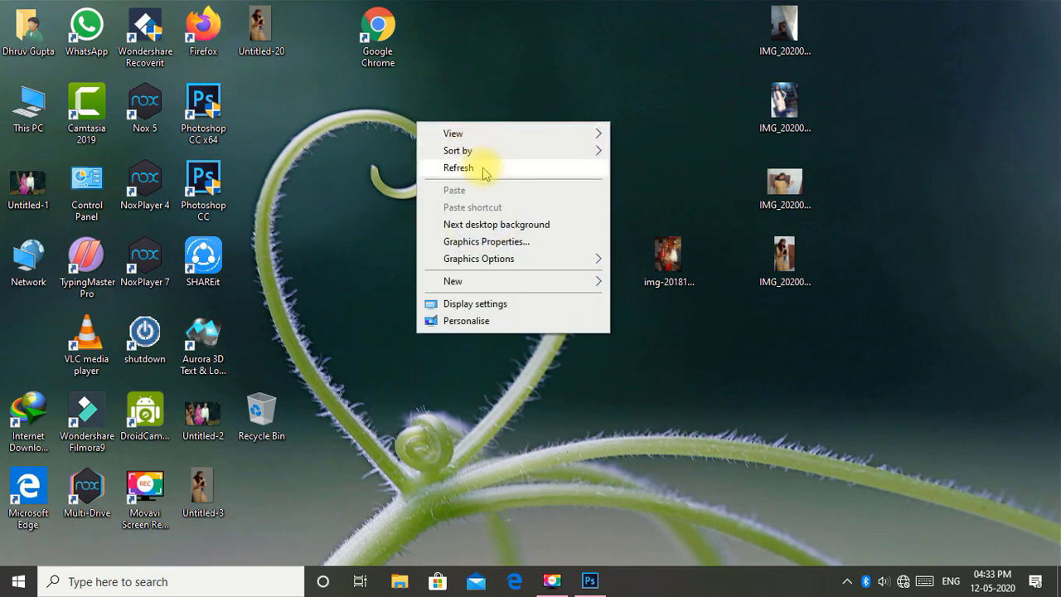
right_click(316, 108)
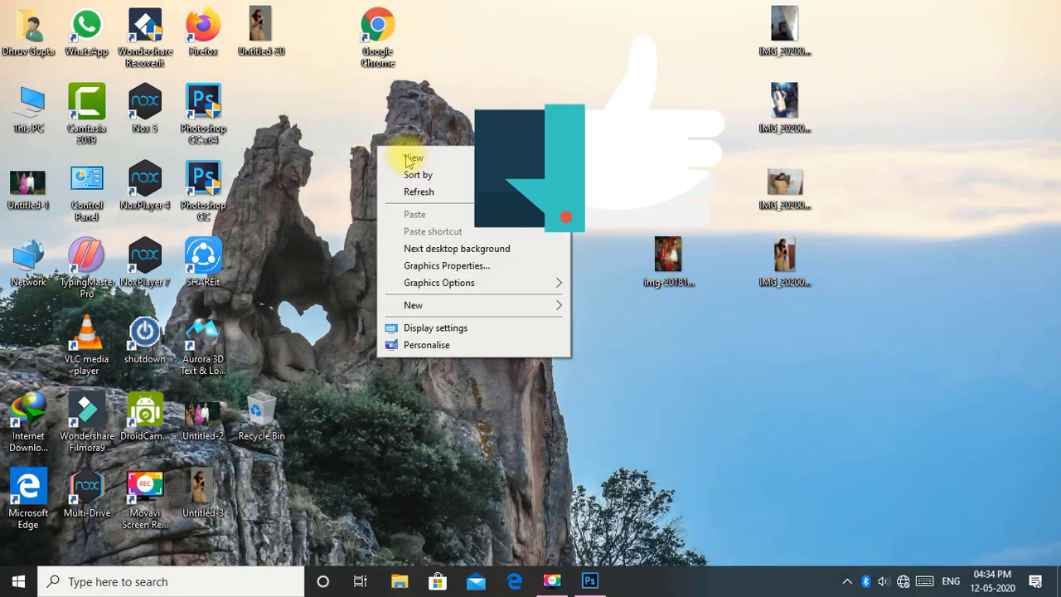
click(452, 193)
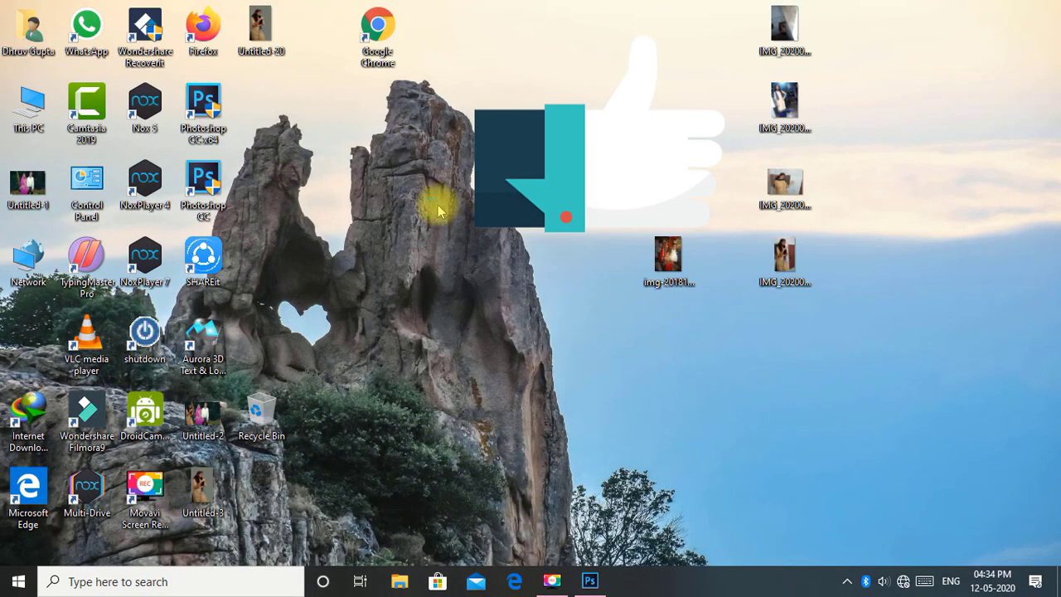
right_click(424, 201)
click(526, 244)
right_click(363, 172)
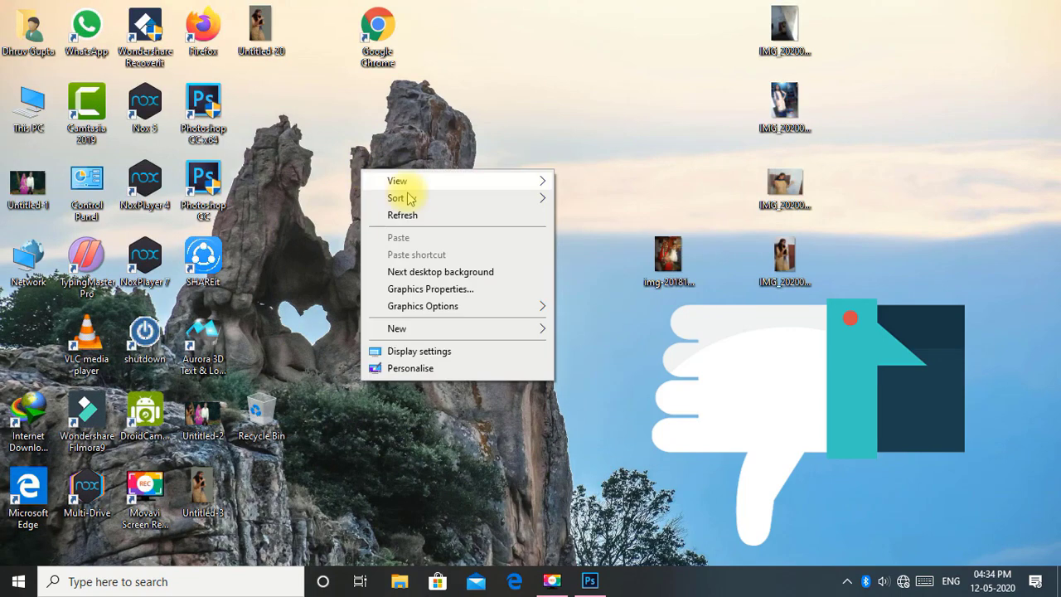
click(441, 212)
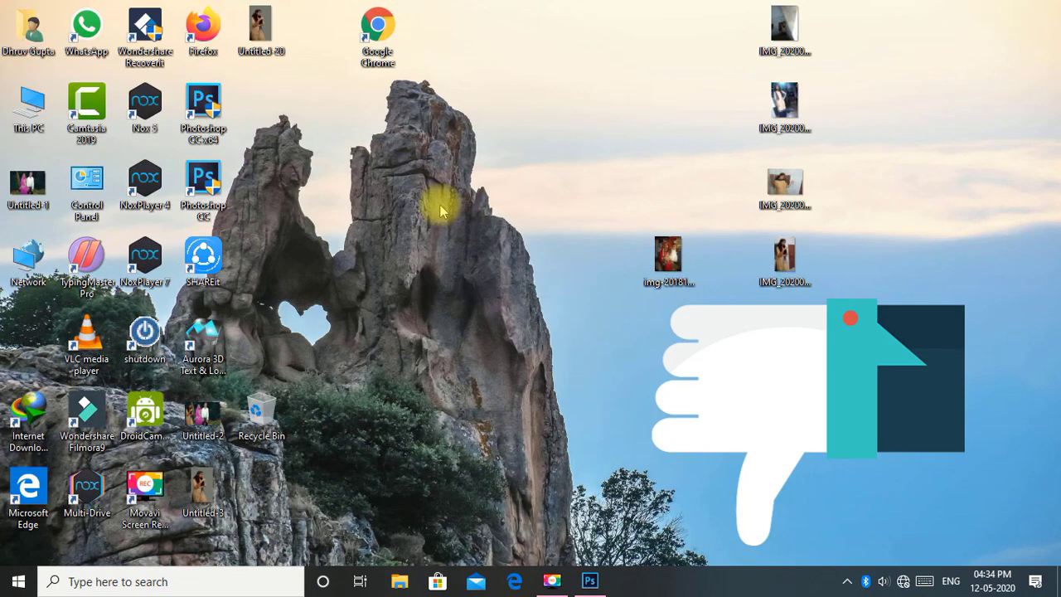
right_click(362, 160)
click(460, 159)
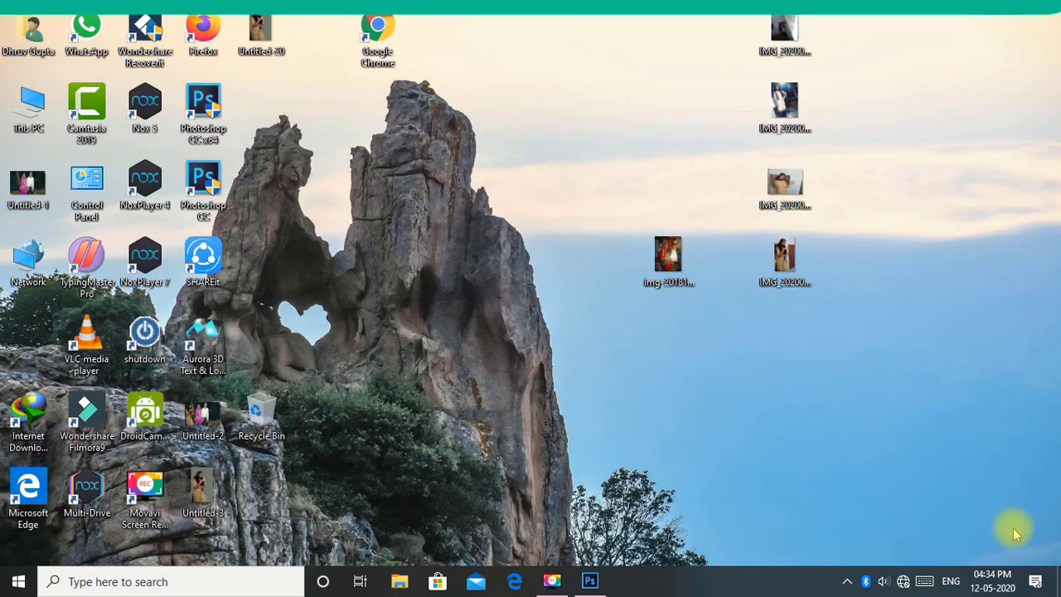